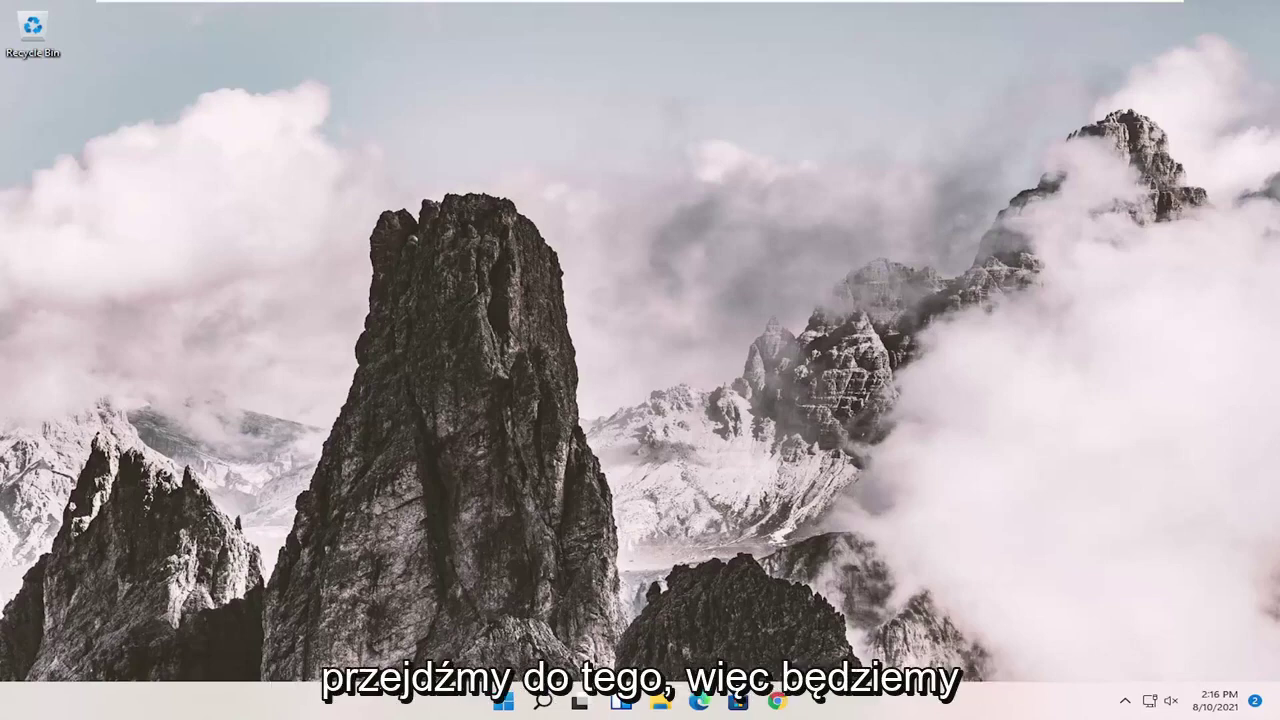
# Find Registry Editor with a regedit search and launch it as administrator.
pyautogui.click(544, 700)
pyautogui.write('reg')
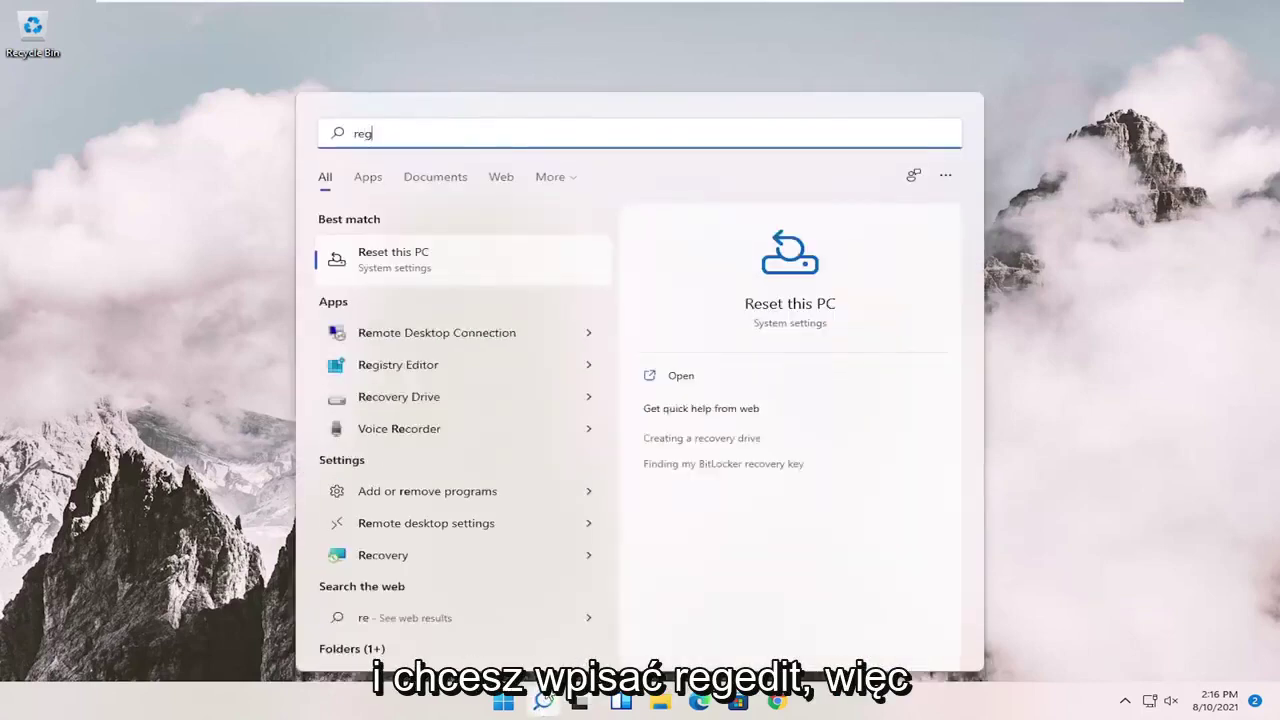
pyautogui.write('edit')
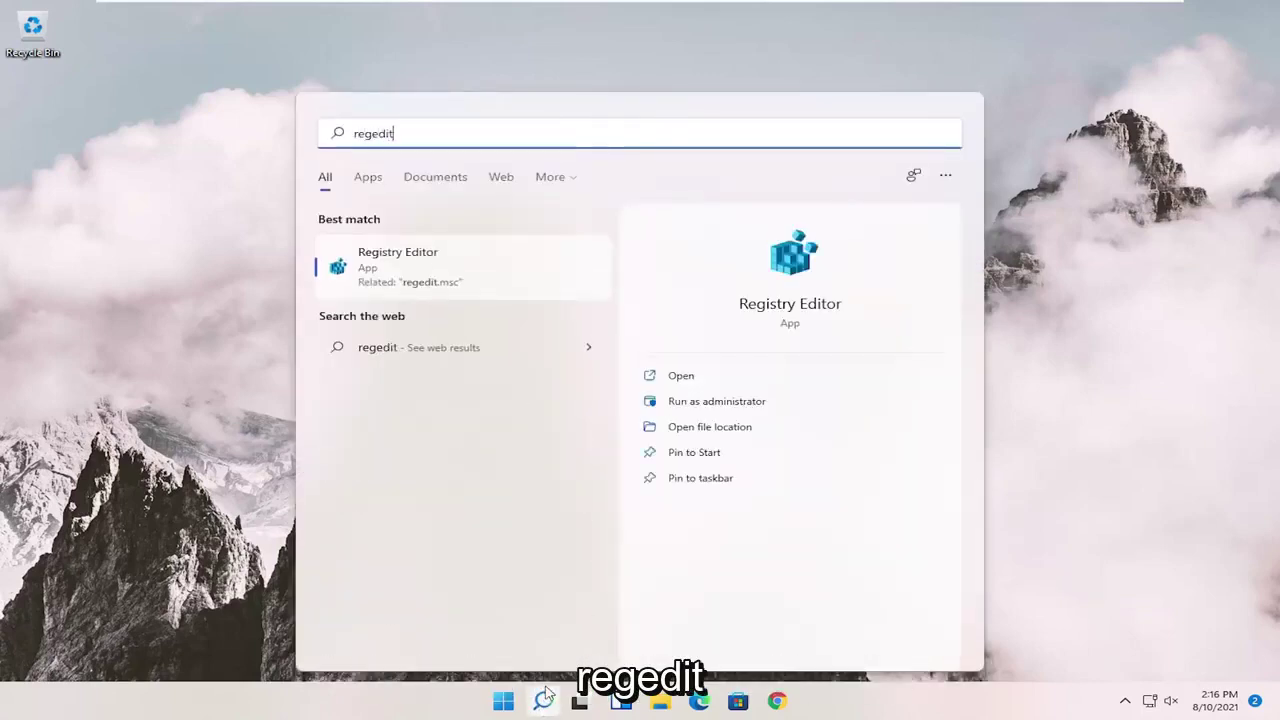
pyautogui.rightClick(413, 263)
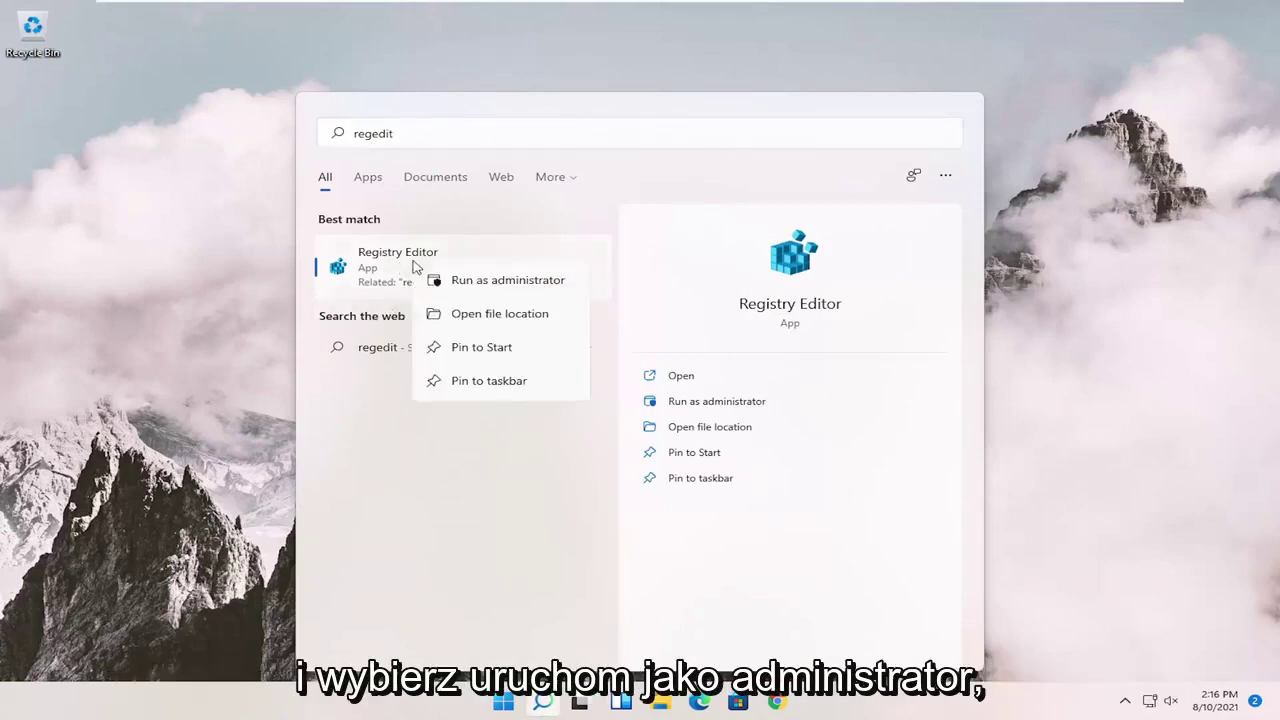
pyautogui.click(455, 281)
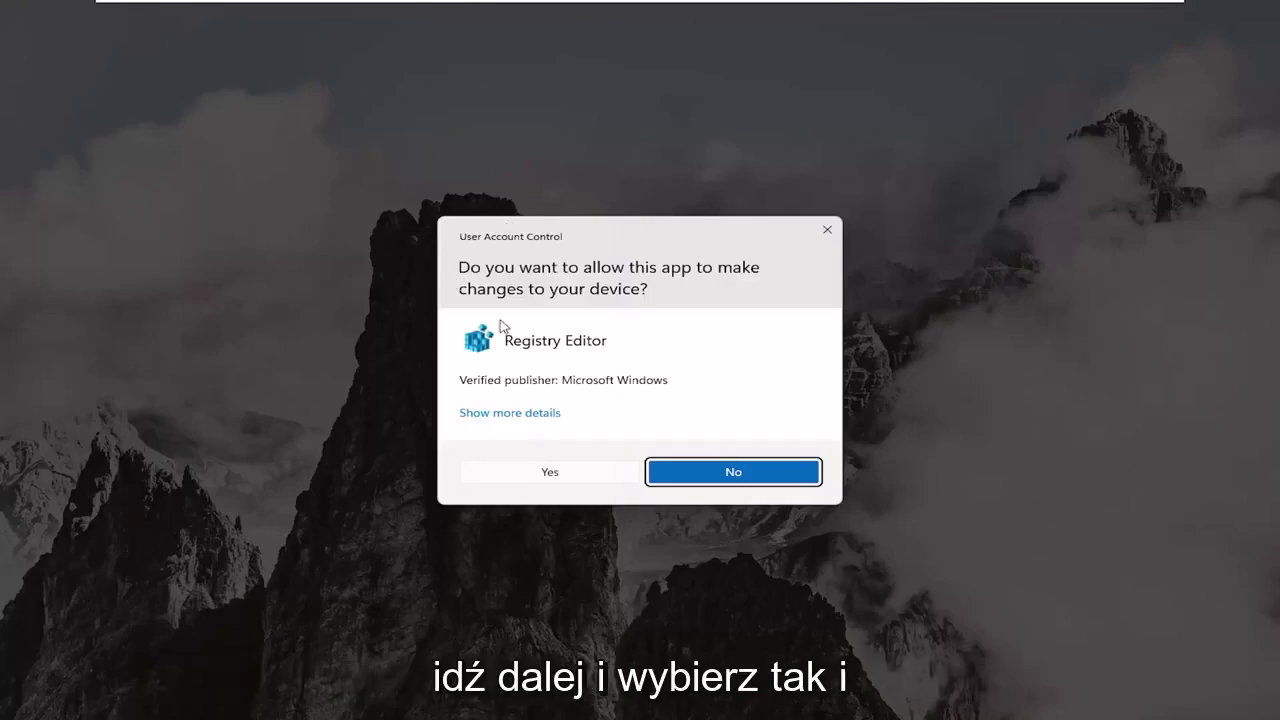
# Approve the UAC prompt, then start a File > Export registry backup and dismiss it.
pyautogui.click(512, 474)
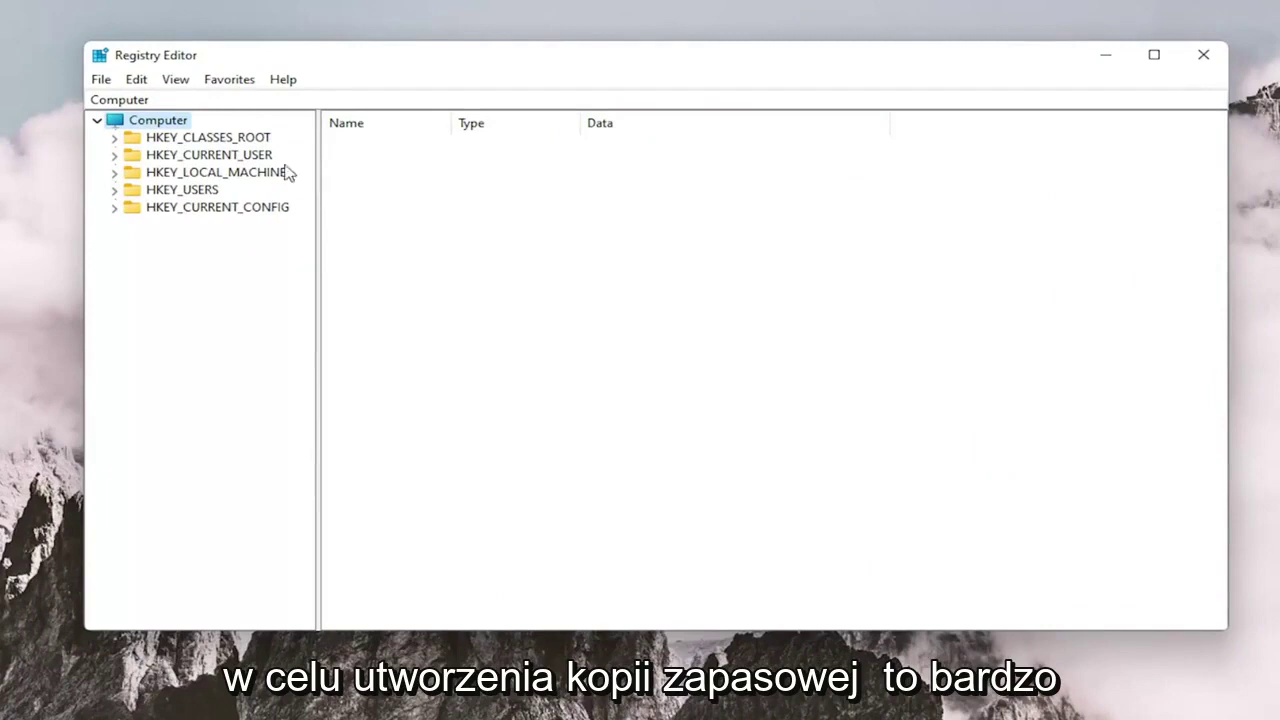
pyautogui.click(101, 79)
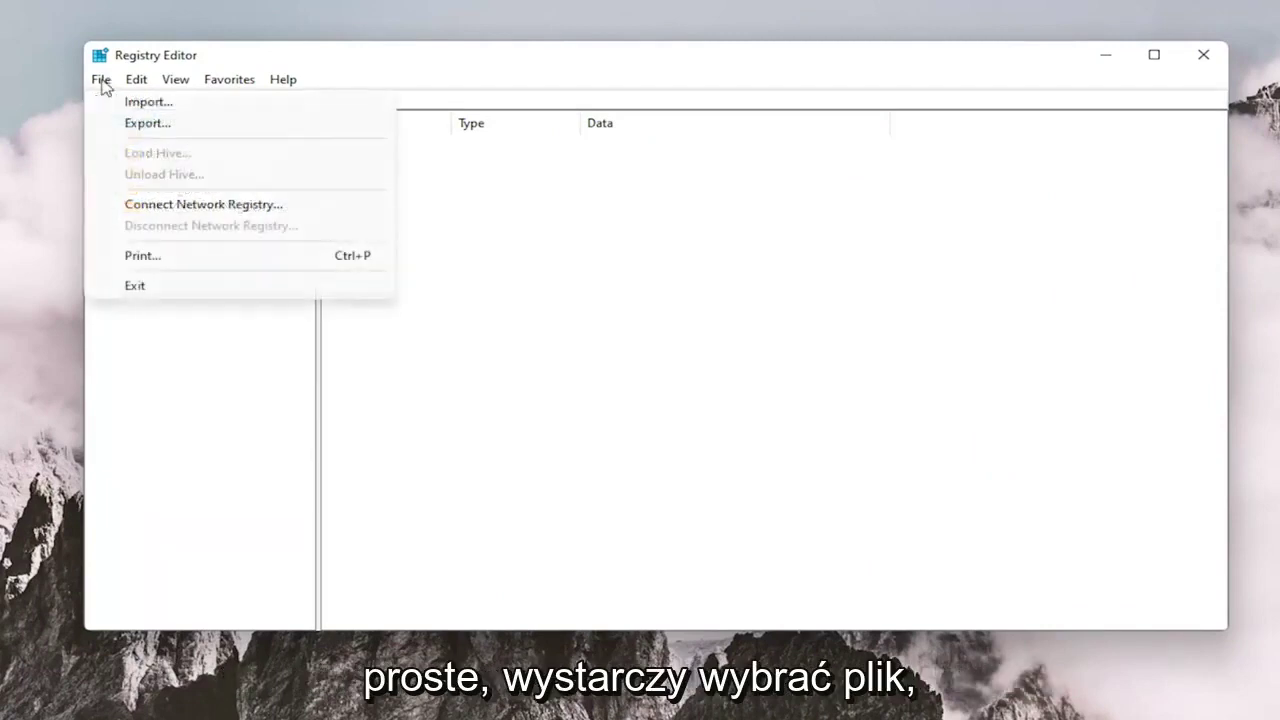
pyautogui.click(140, 124)
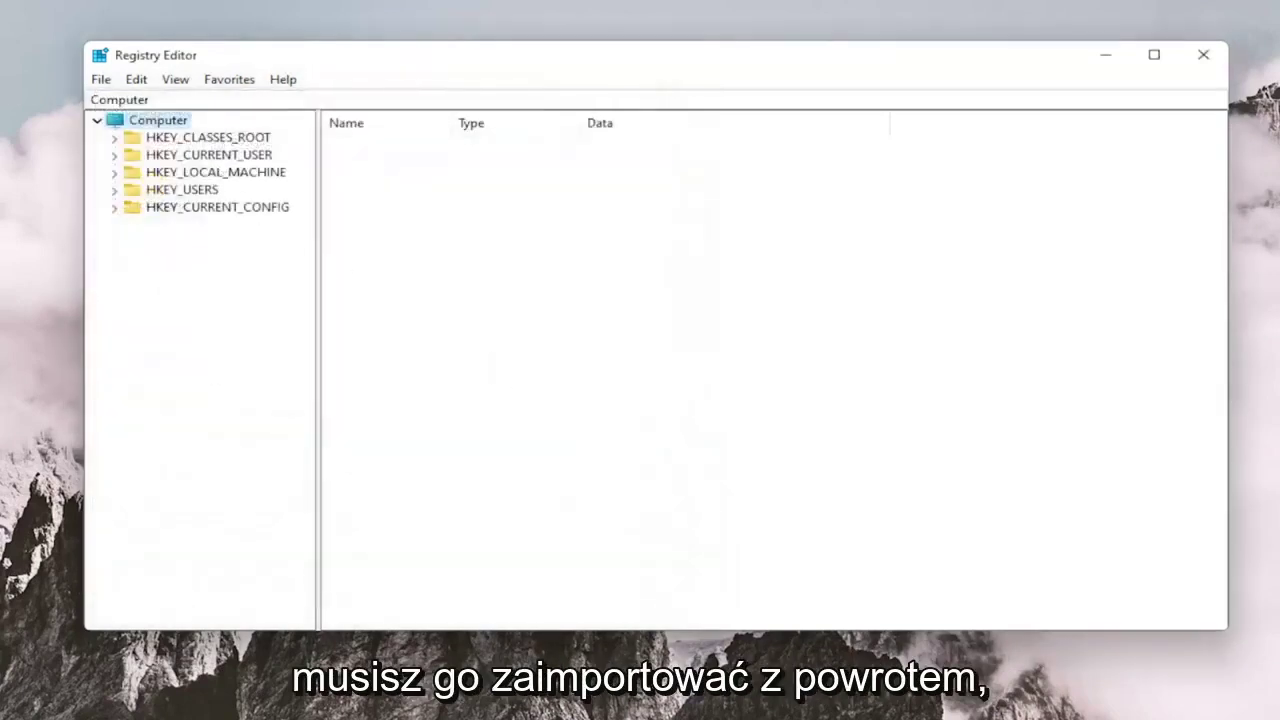
pyautogui.click(92, 100)
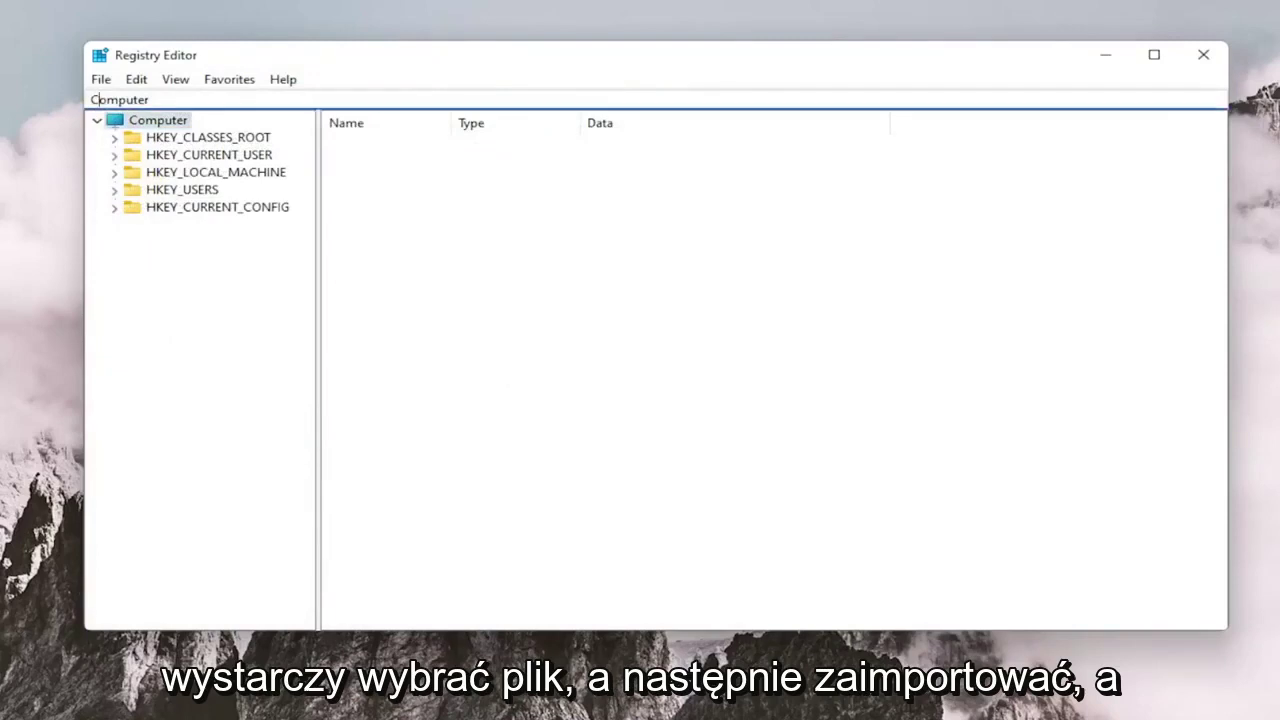
# Start a File > Import of a registry file and cancel it without loading anything.
pyautogui.click(101, 79)
pyautogui.click(126, 100)
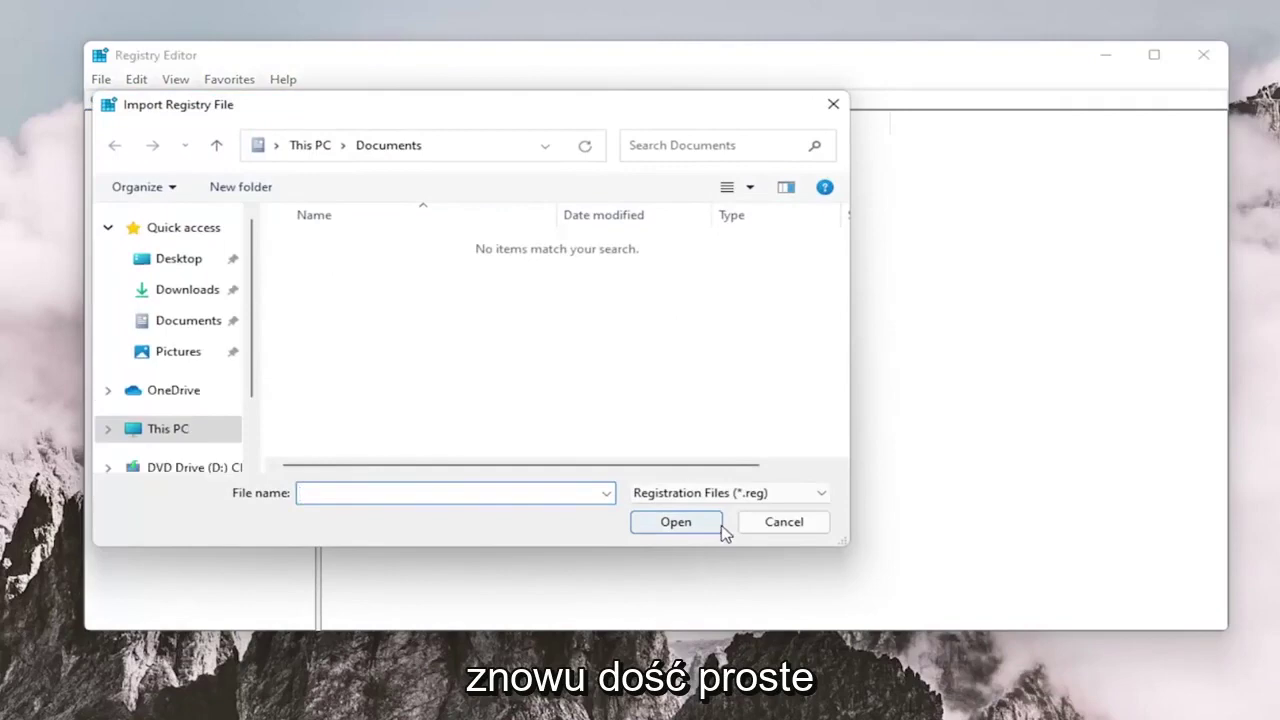
pyautogui.click(771, 521)
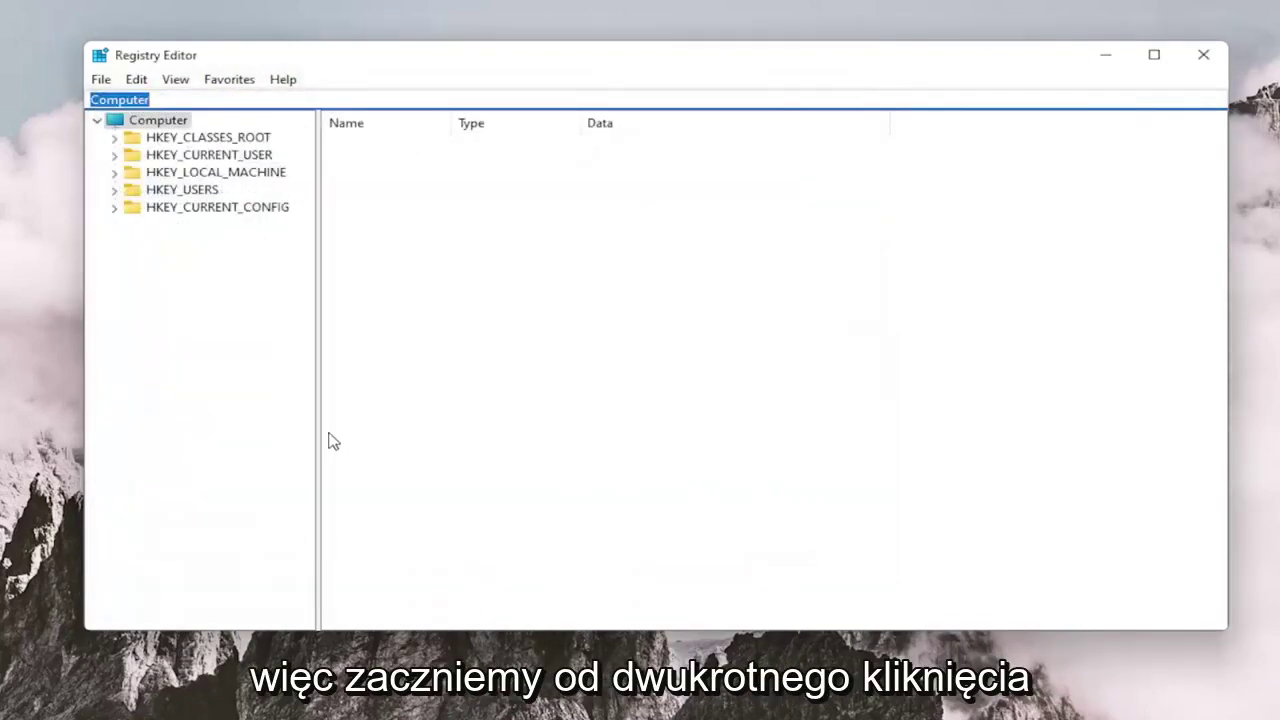
# Expand HKEY_CLASSES_ROOT and jump to the Msi.Package key by typing msi.
pyautogui.click(204, 143)
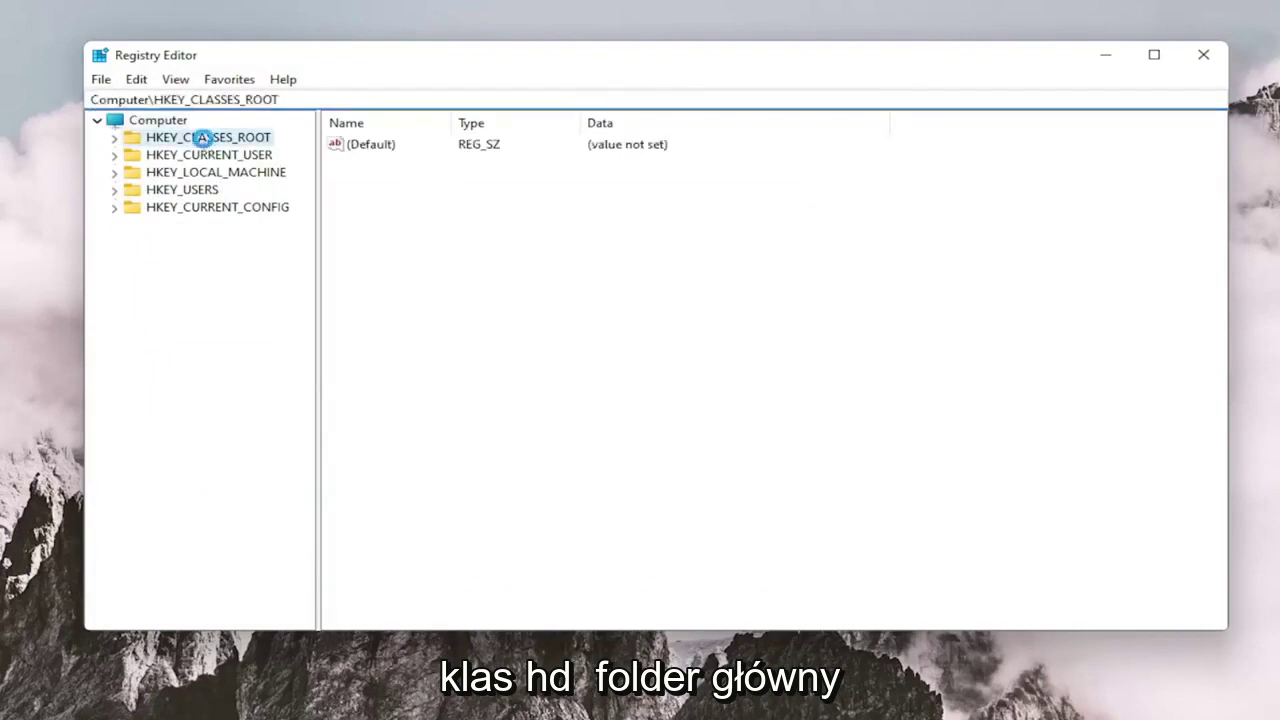
pyautogui.doubleClick(205, 145)
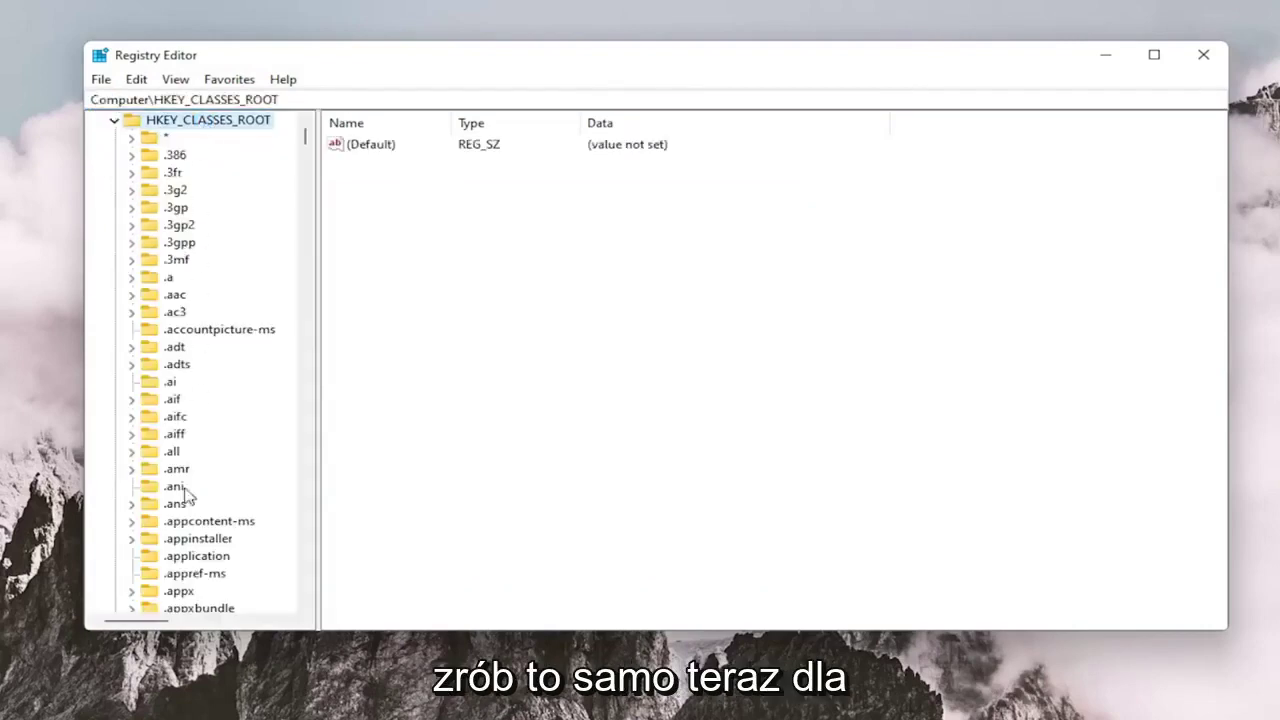
pyautogui.scroll(-8, 186, 495)
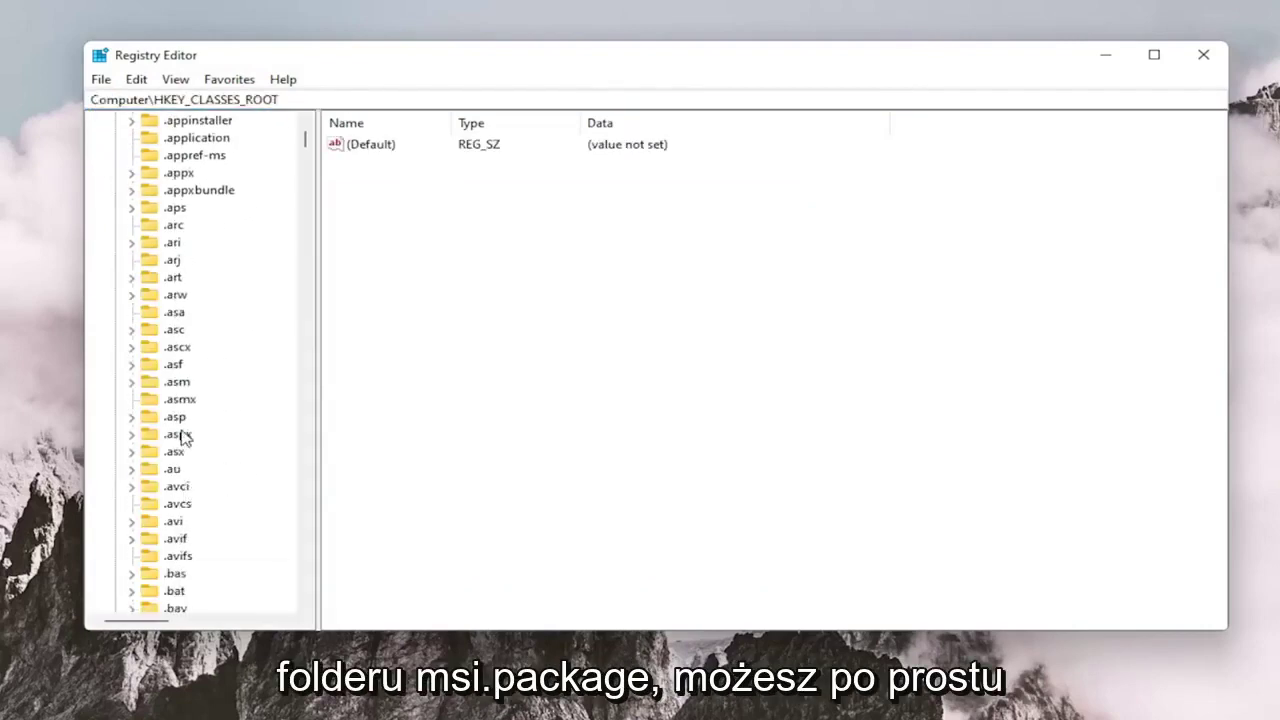
pyautogui.scroll(-9, 183, 437)
pyautogui.click(188, 277)
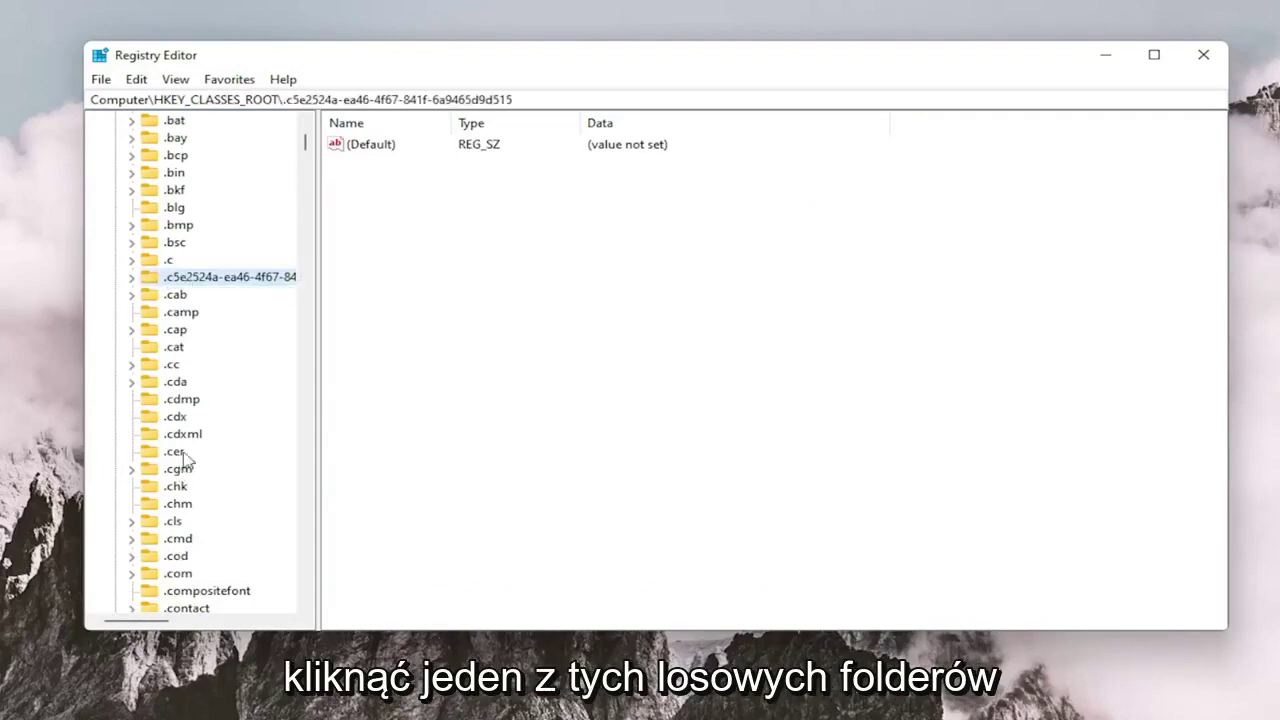
pyautogui.write('m')
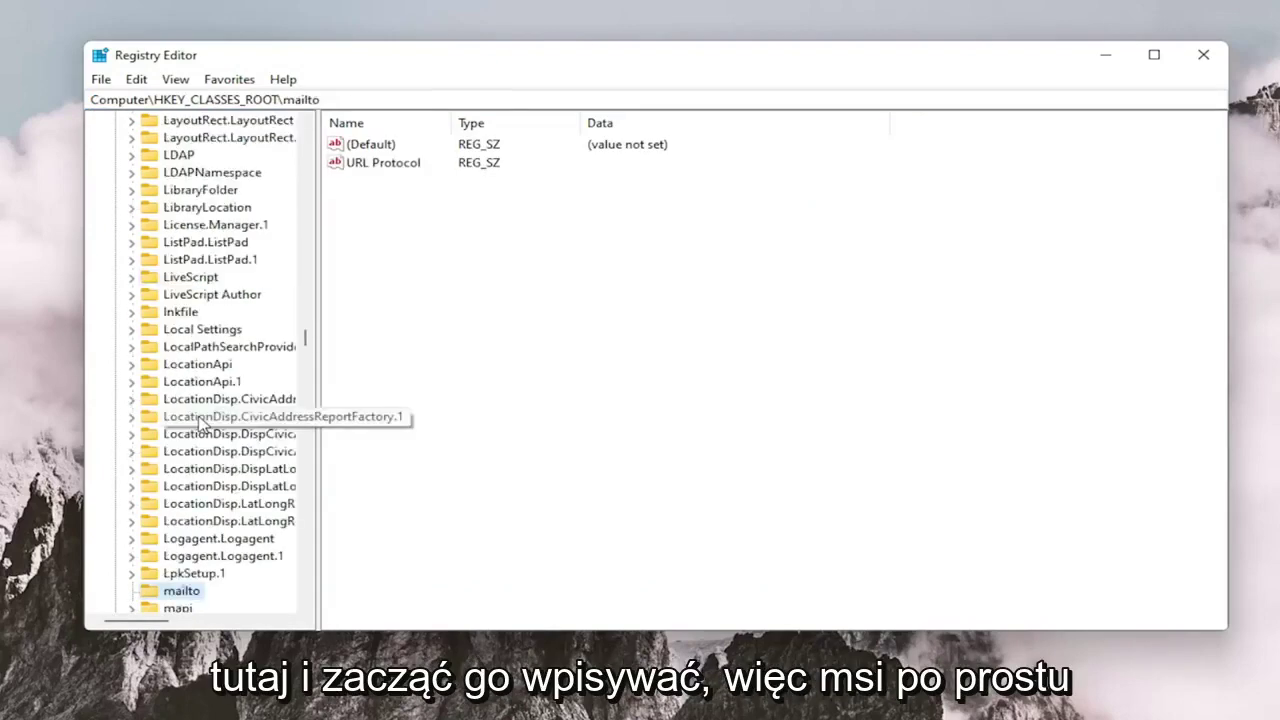
pyautogui.write('si.Package')
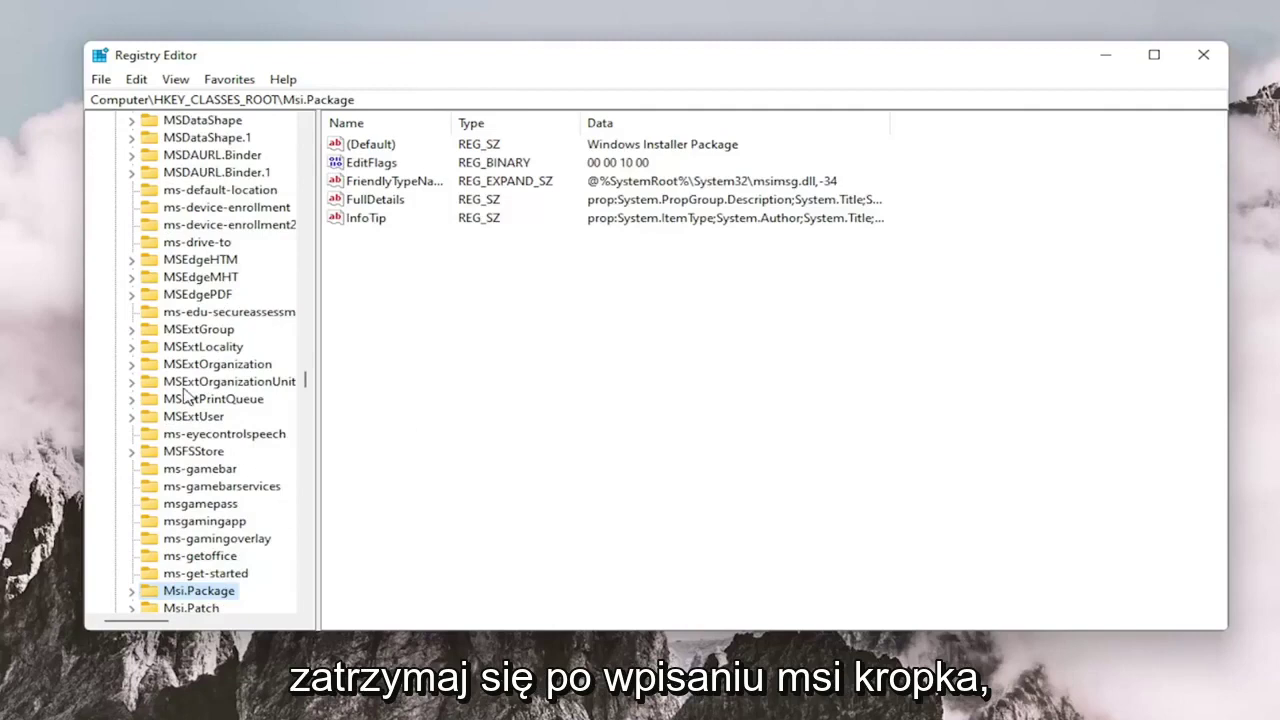
pyautogui.scroll(-1, 184, 504)
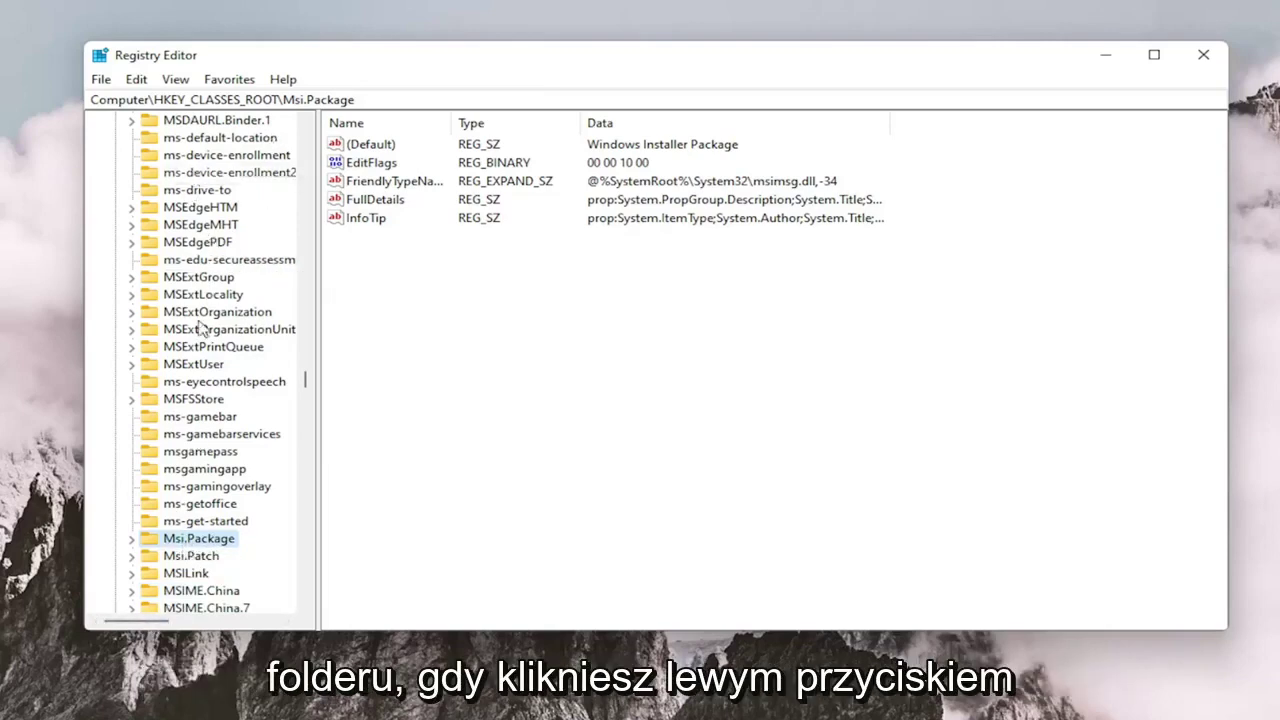
pyautogui.scroll(4, 208, 168)
pyautogui.scroll(-4, 214, 457)
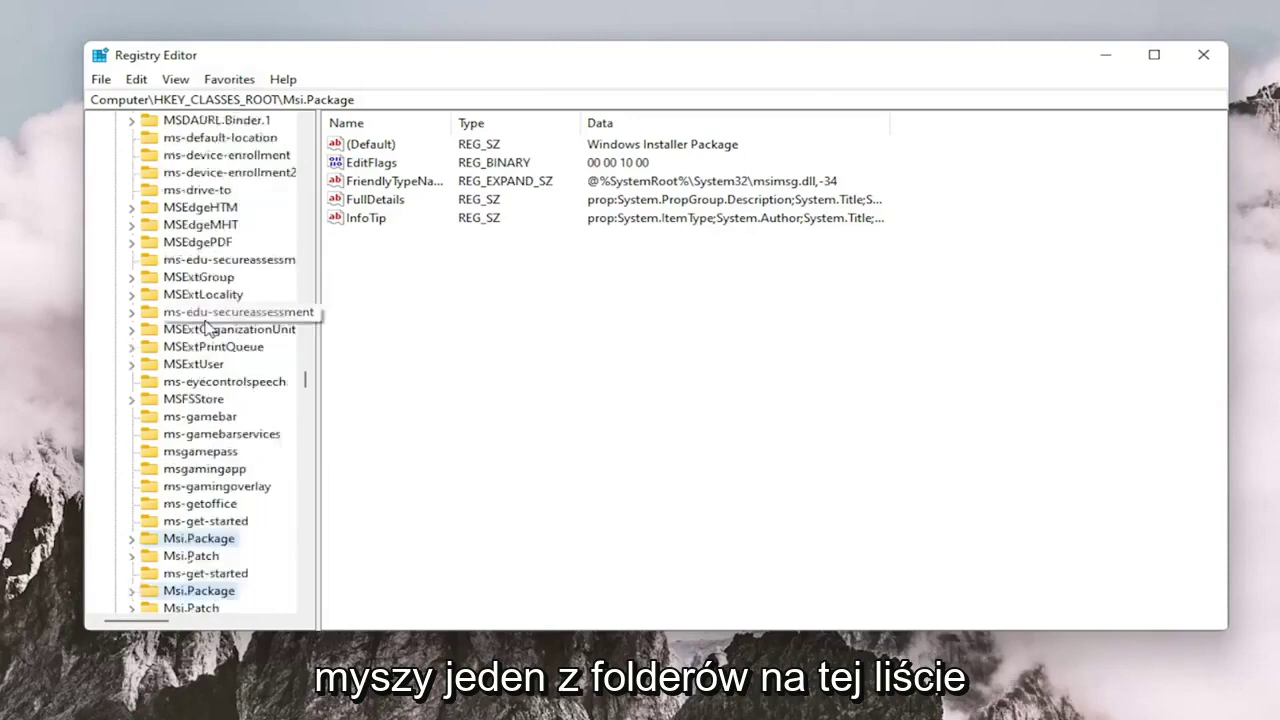
pyautogui.scroll(-3, 212, 340)
pyautogui.scroll(3, 195, 380)
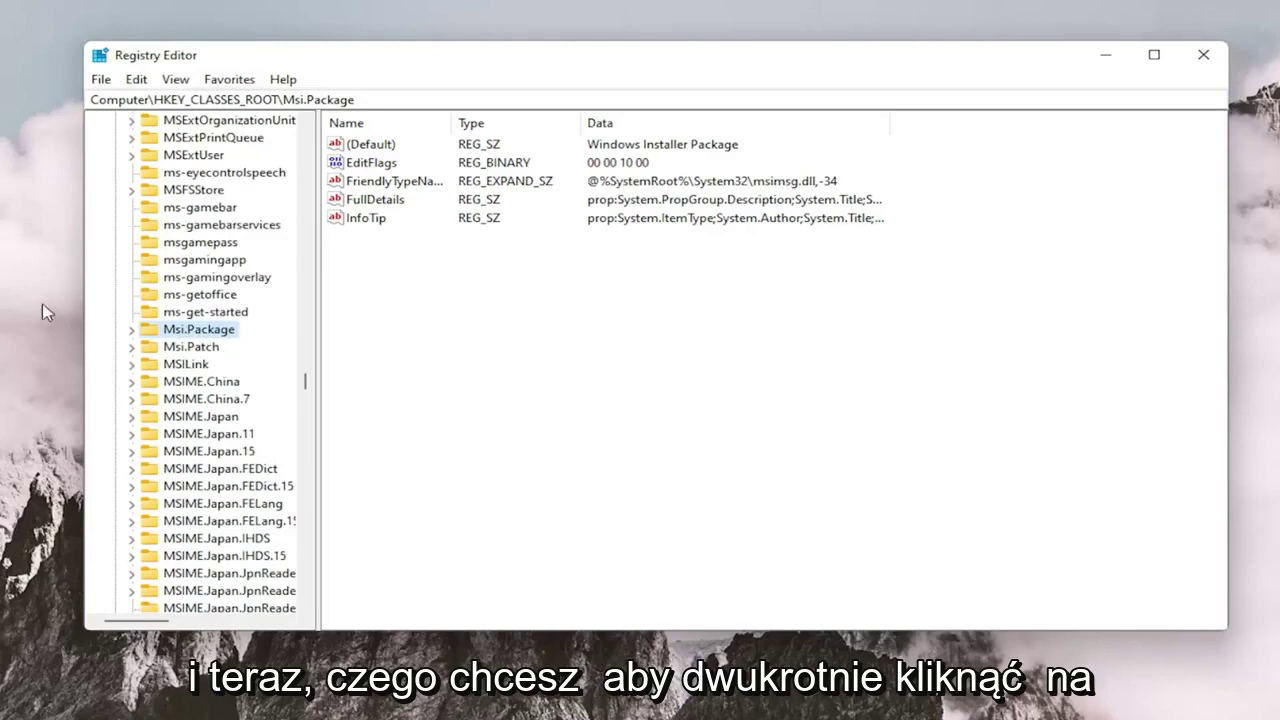
# Create a new key named runas under Msi.Package\shell.
pyautogui.doubleClick(187, 333)
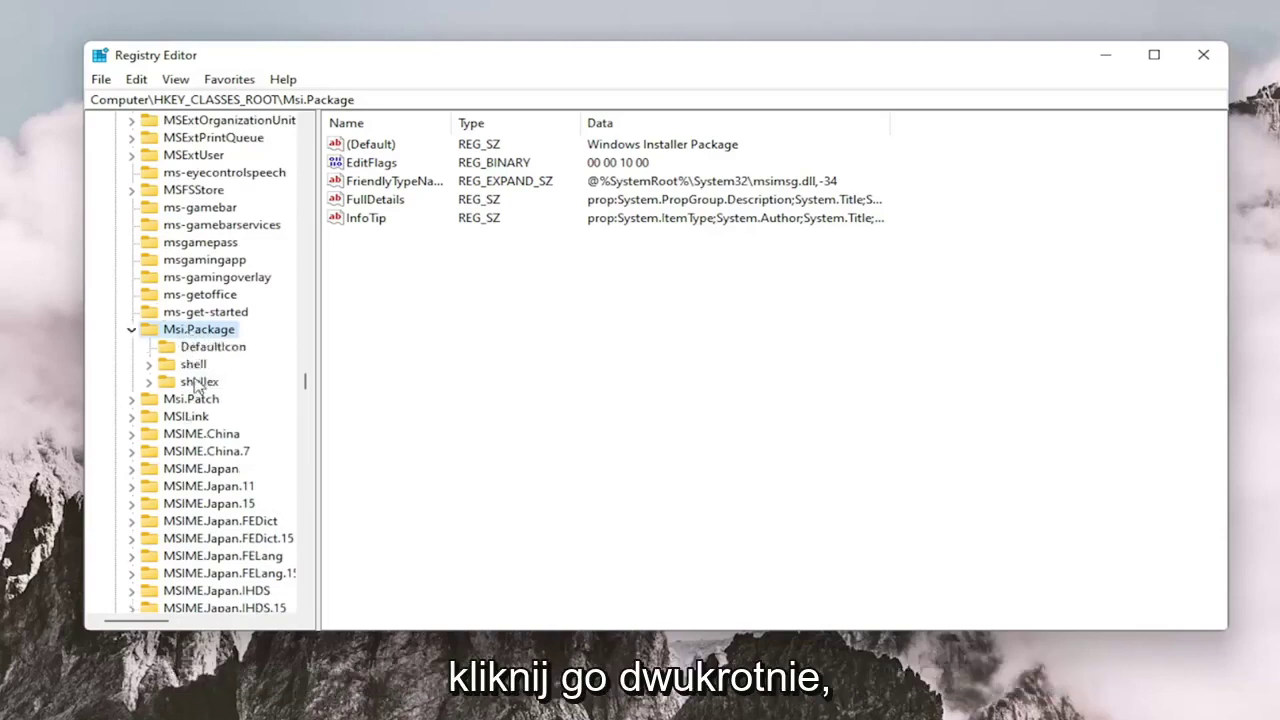
pyautogui.doubleClick(194, 366)
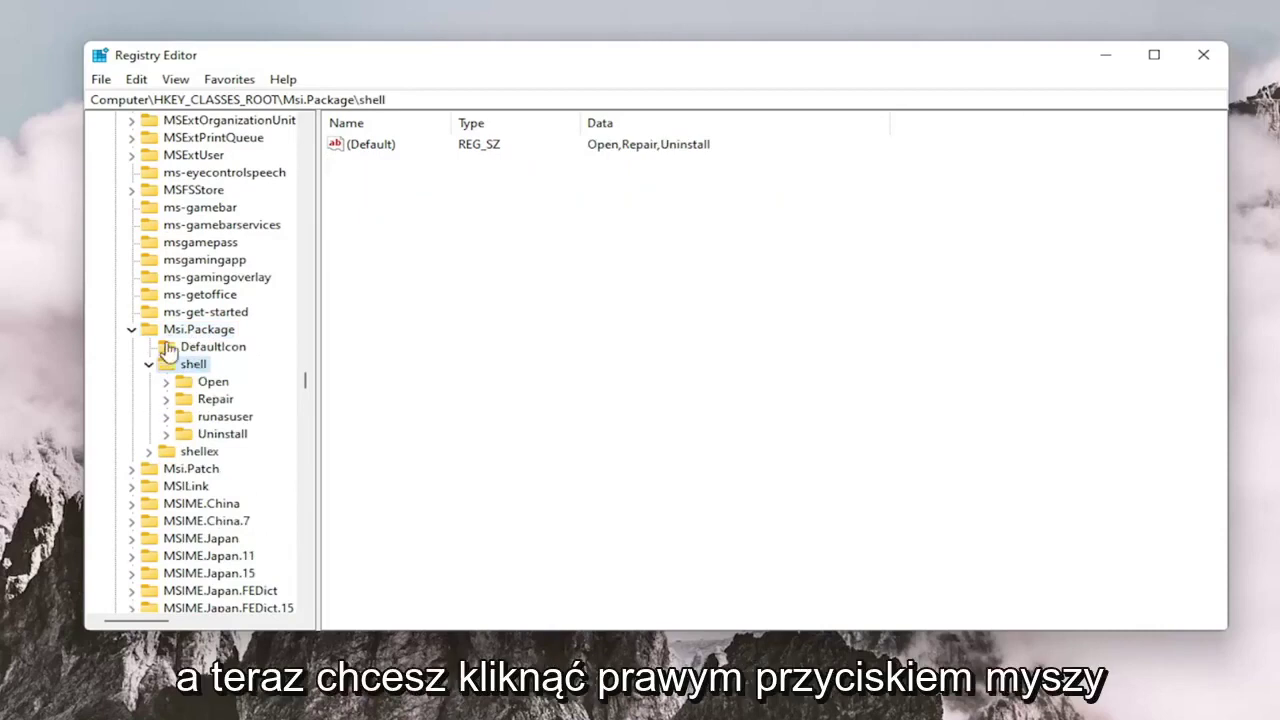
pyautogui.rightClick(197, 368)
pyautogui.moveTo(243, 399)
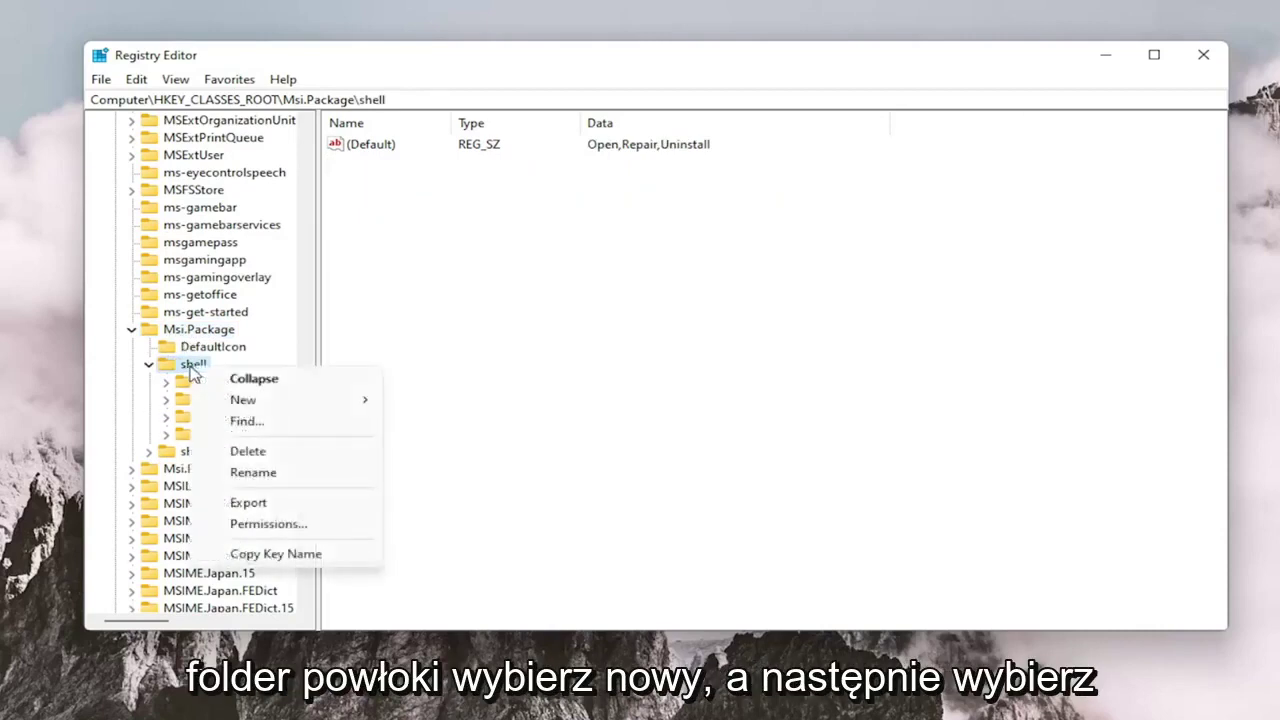
pyautogui.click(468, 402)
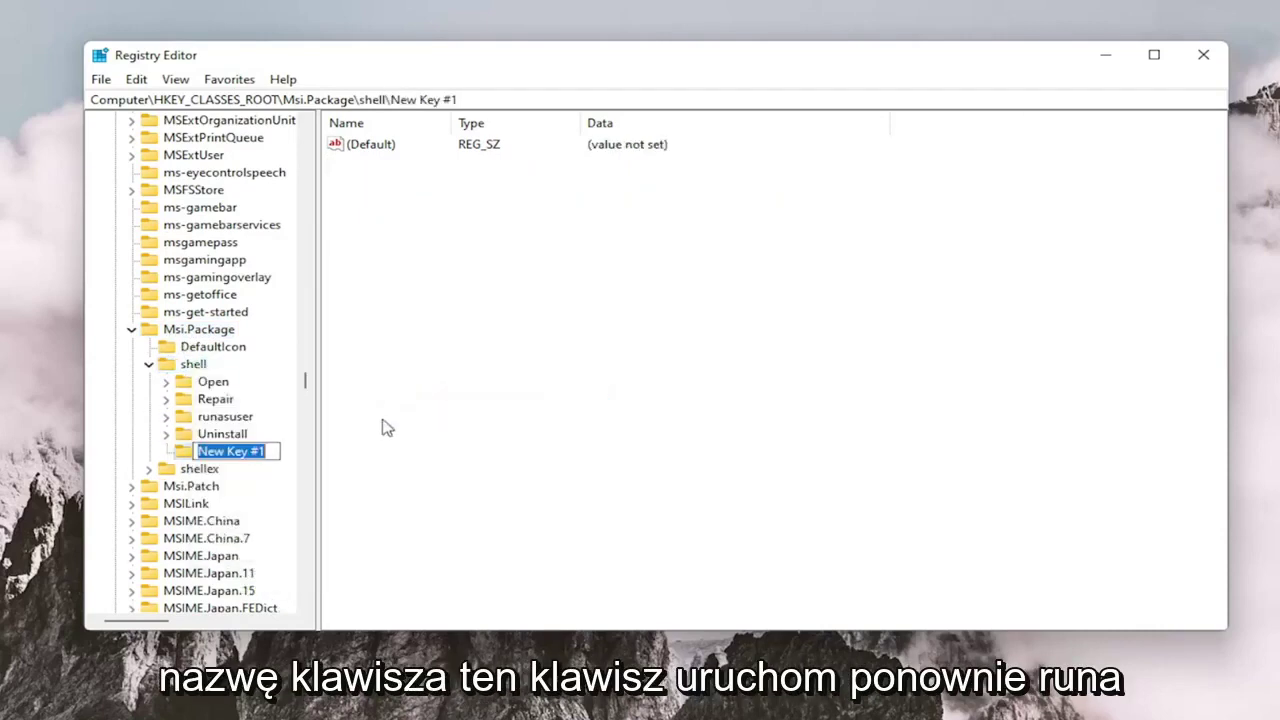
pyautogui.write('runa')
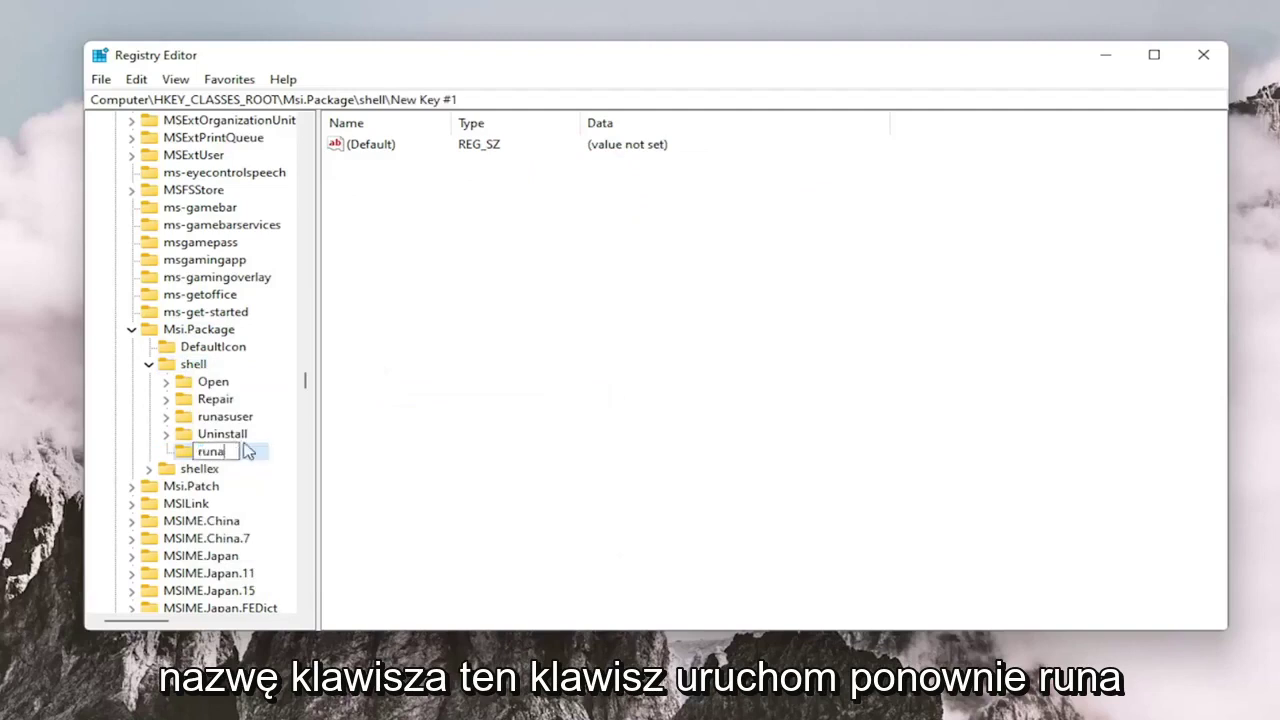
pyautogui.write('s')
pyautogui.press('Return')
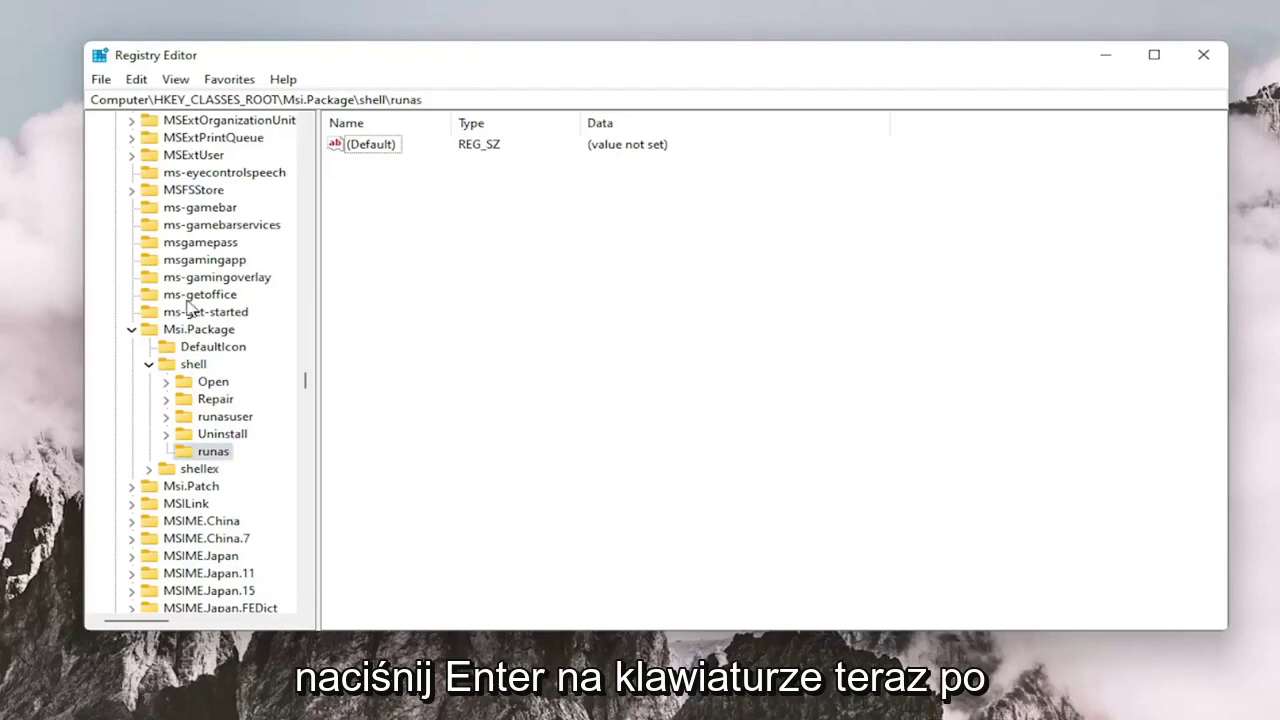
# Set the runas default value to "install as &administrator".
pyautogui.click(332, 148)
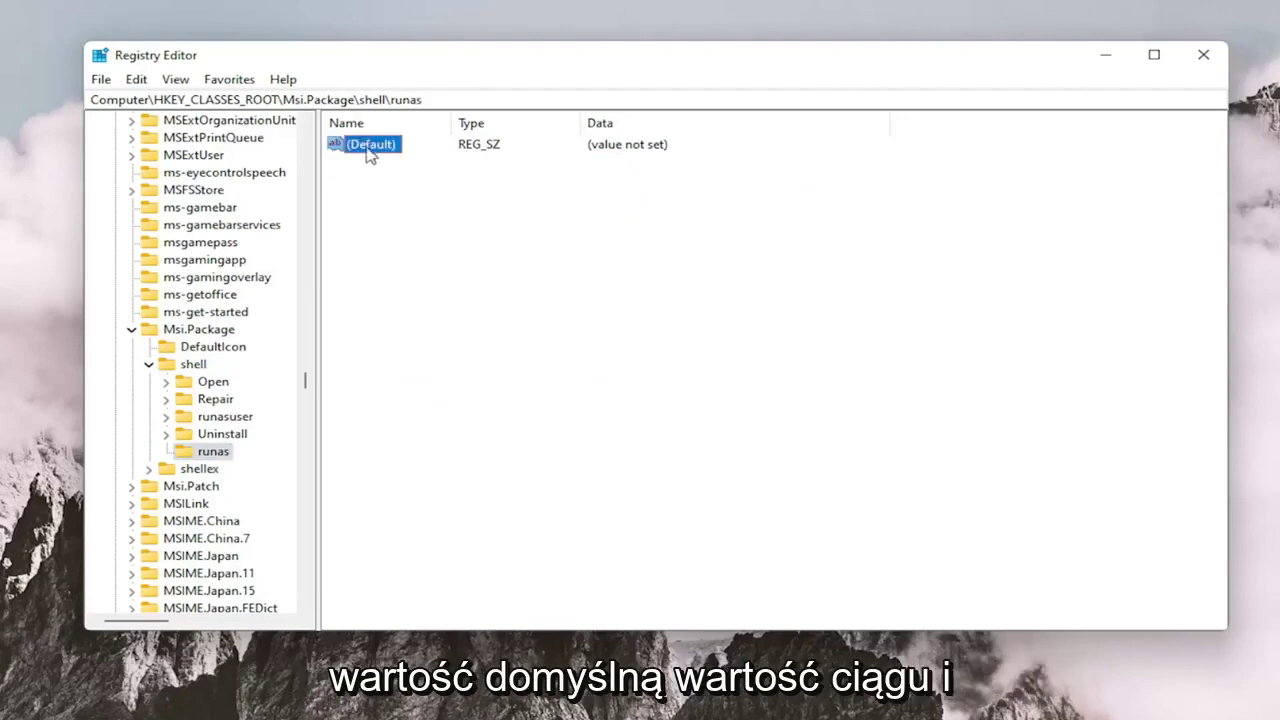
pyautogui.doubleClick(380, 148)
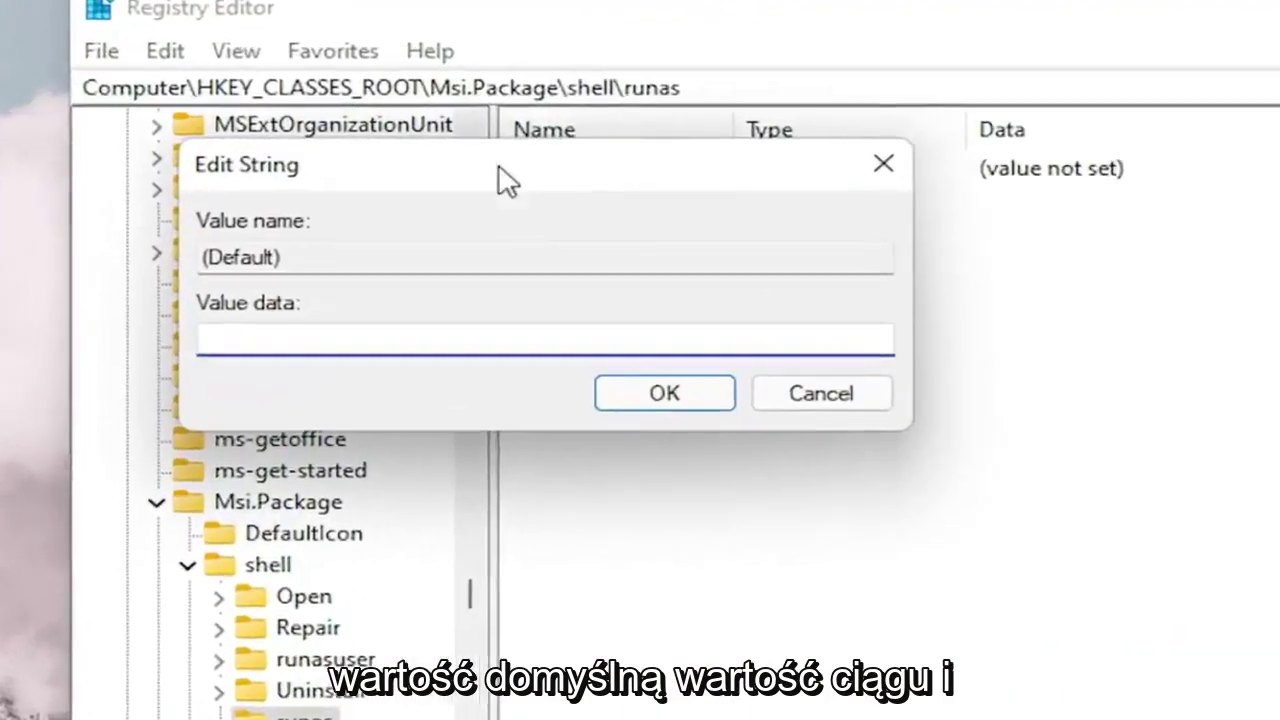
pyautogui.write('inst')
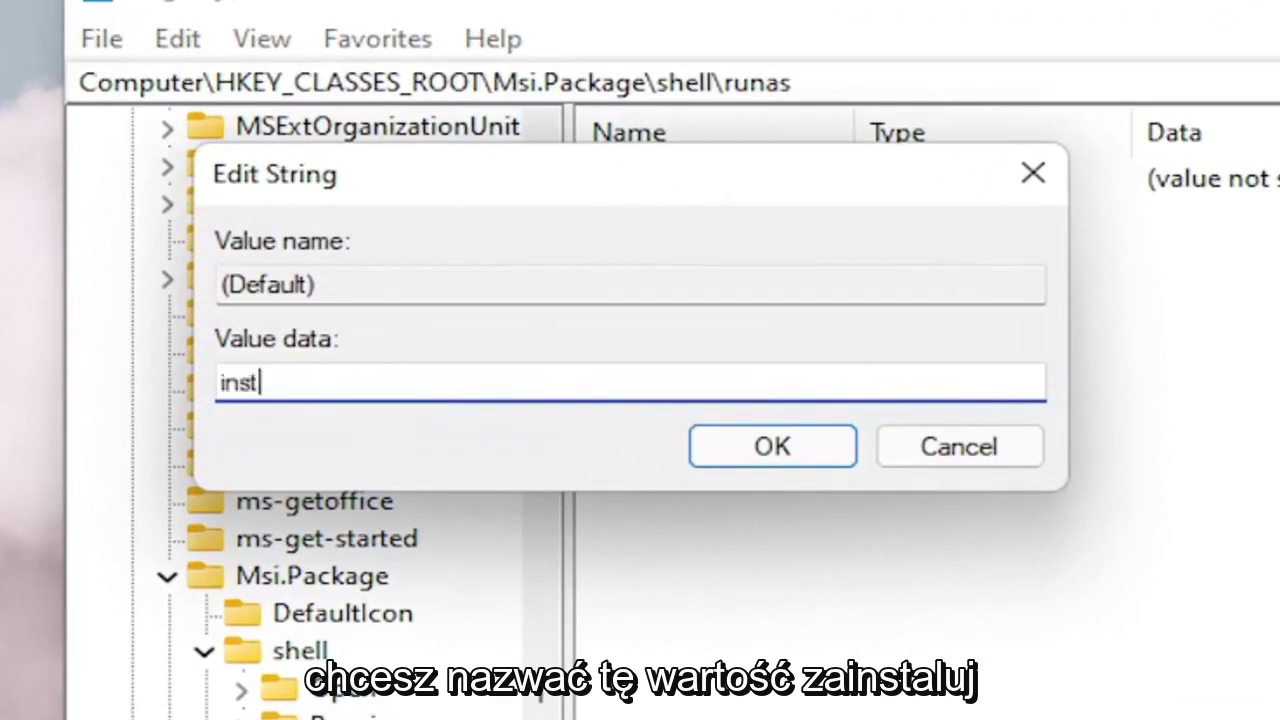
pyautogui.write('all as')
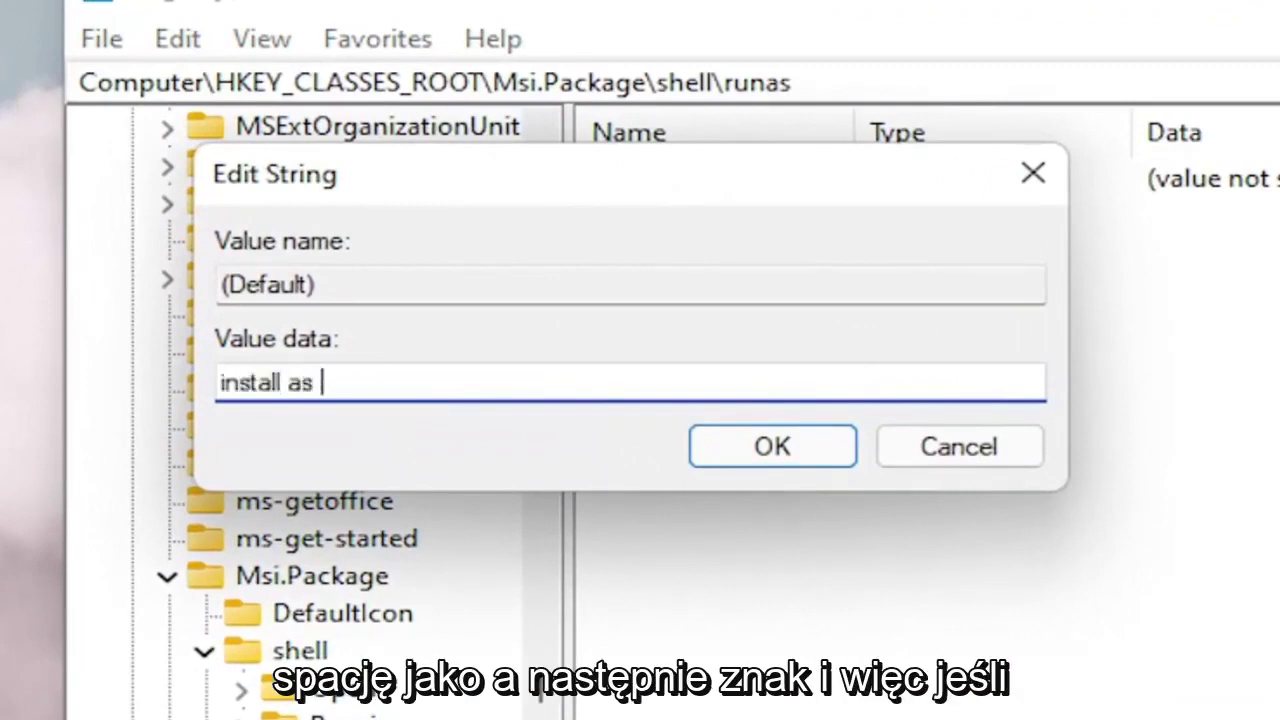
pyautogui.write(' &')
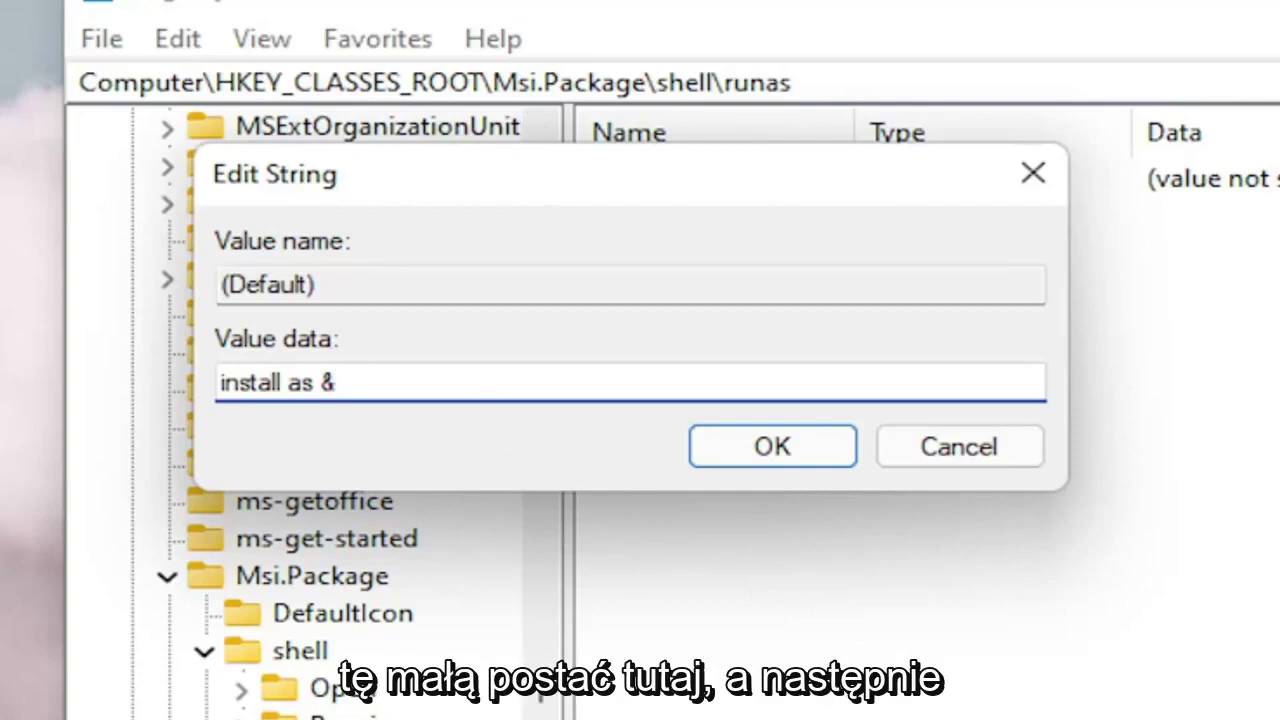
pyautogui.write('admini')
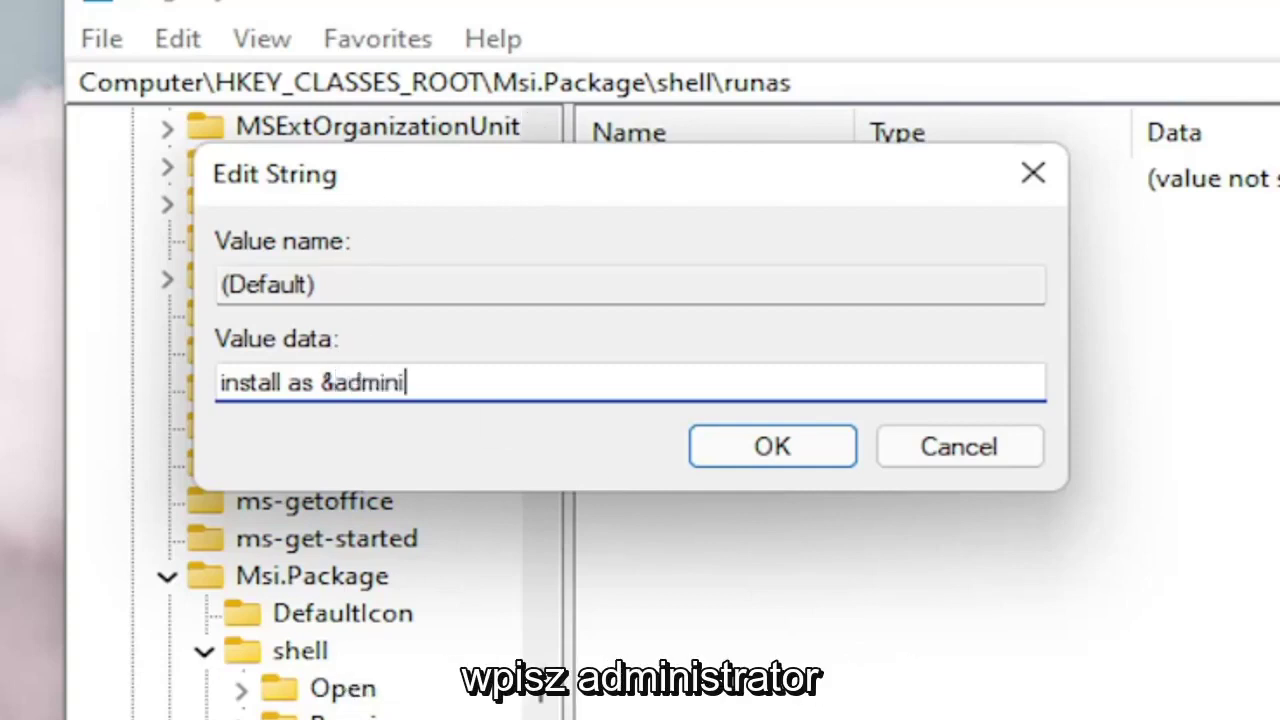
pyautogui.write('strator')
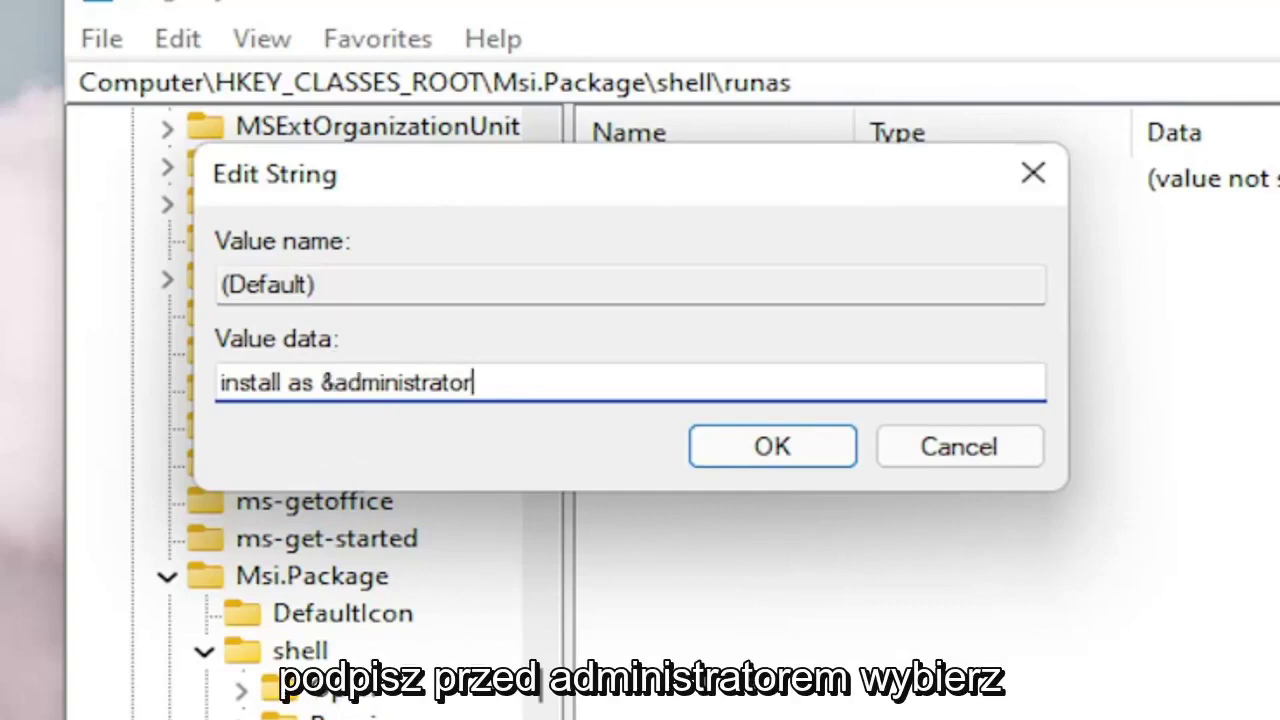
pyautogui.click(762, 455)
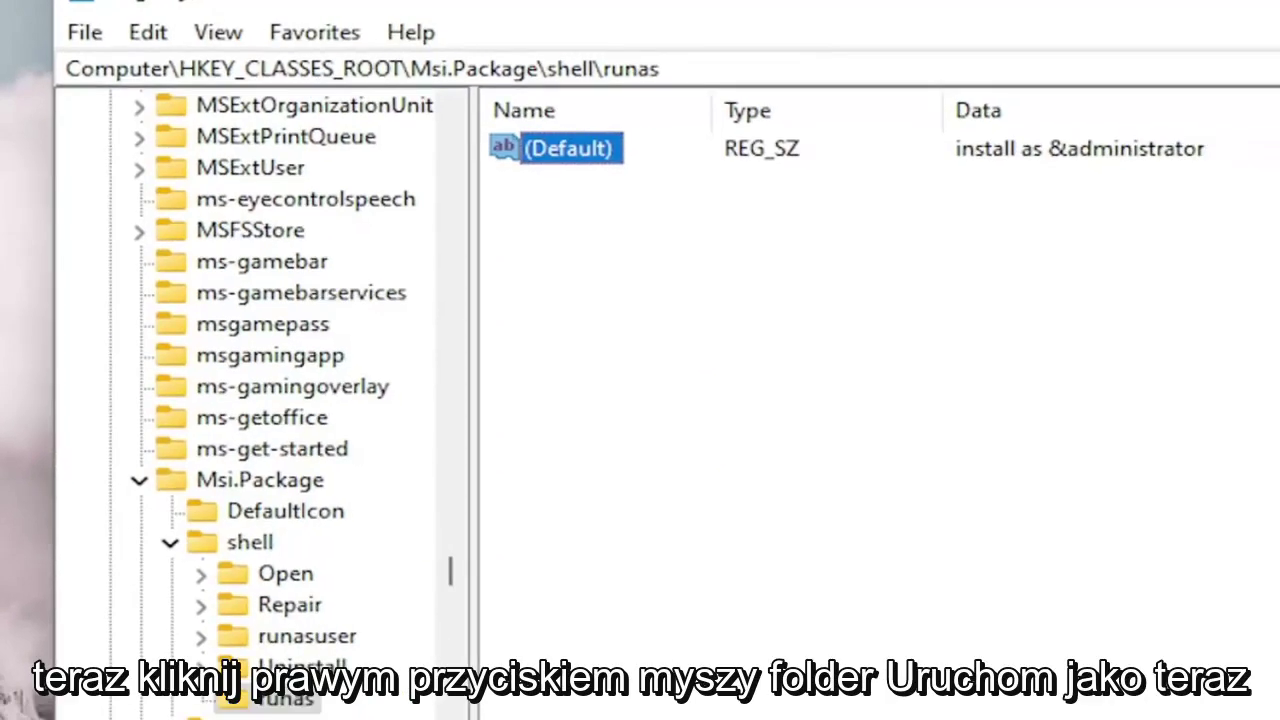
# Create a new subkey named command under runas.
pyautogui.click(207, 535)
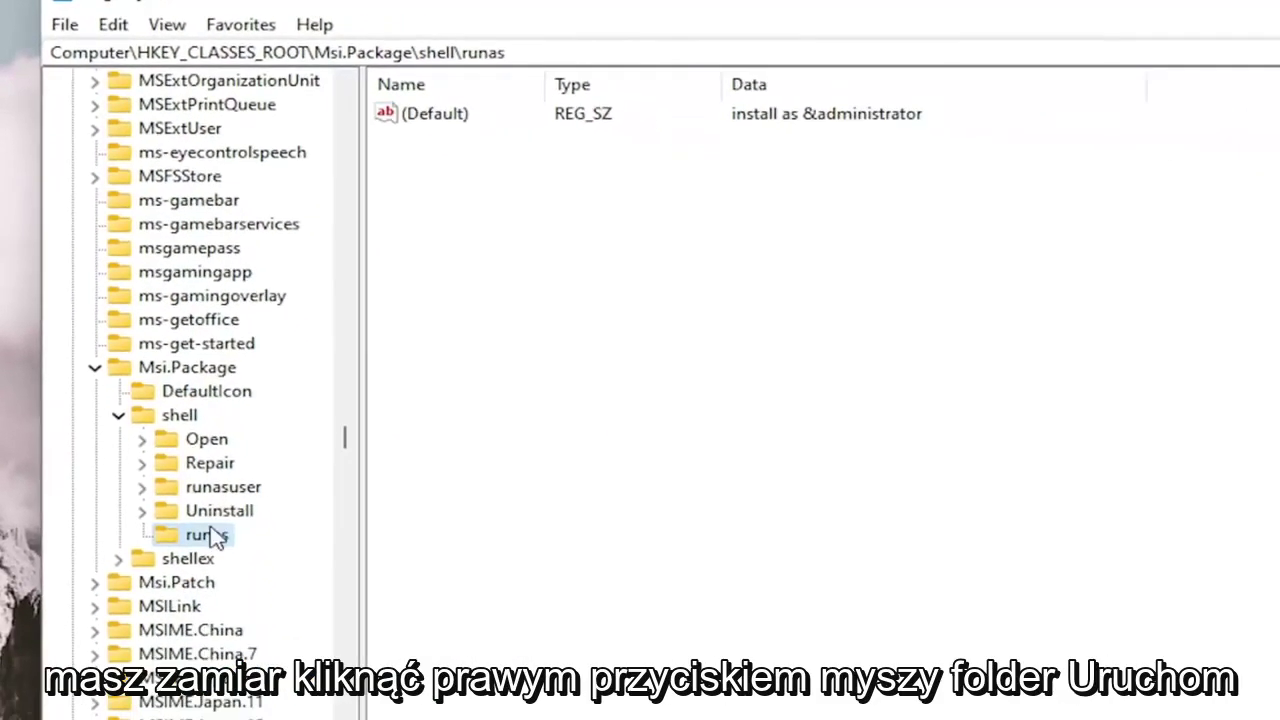
pyautogui.rightClick(212, 541)
pyautogui.moveTo(284, 585)
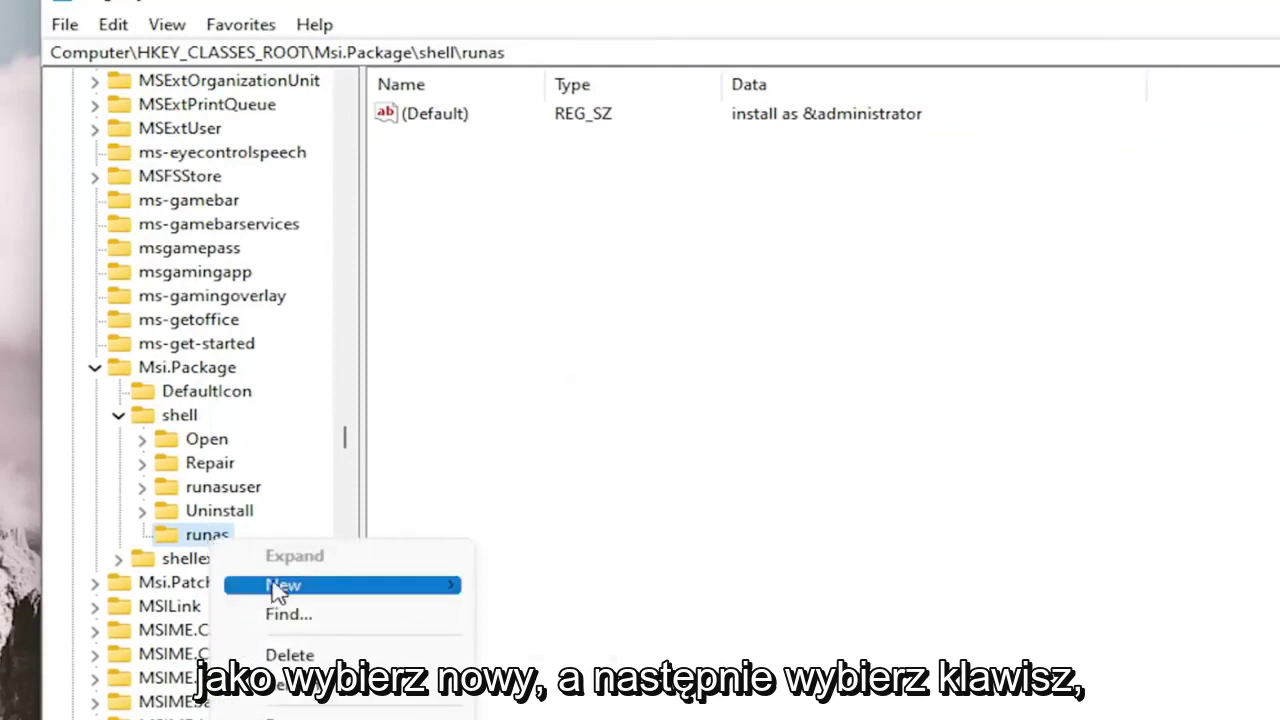
pyautogui.click(508, 588)
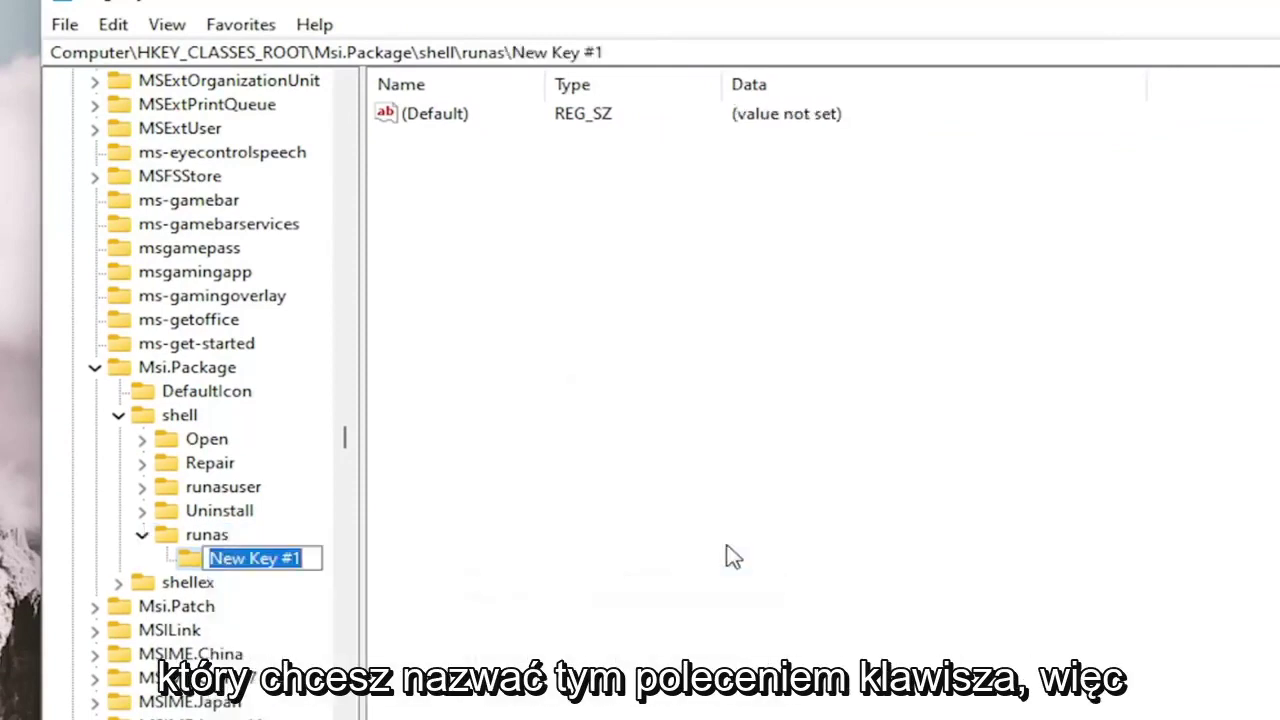
pyautogui.write('command')
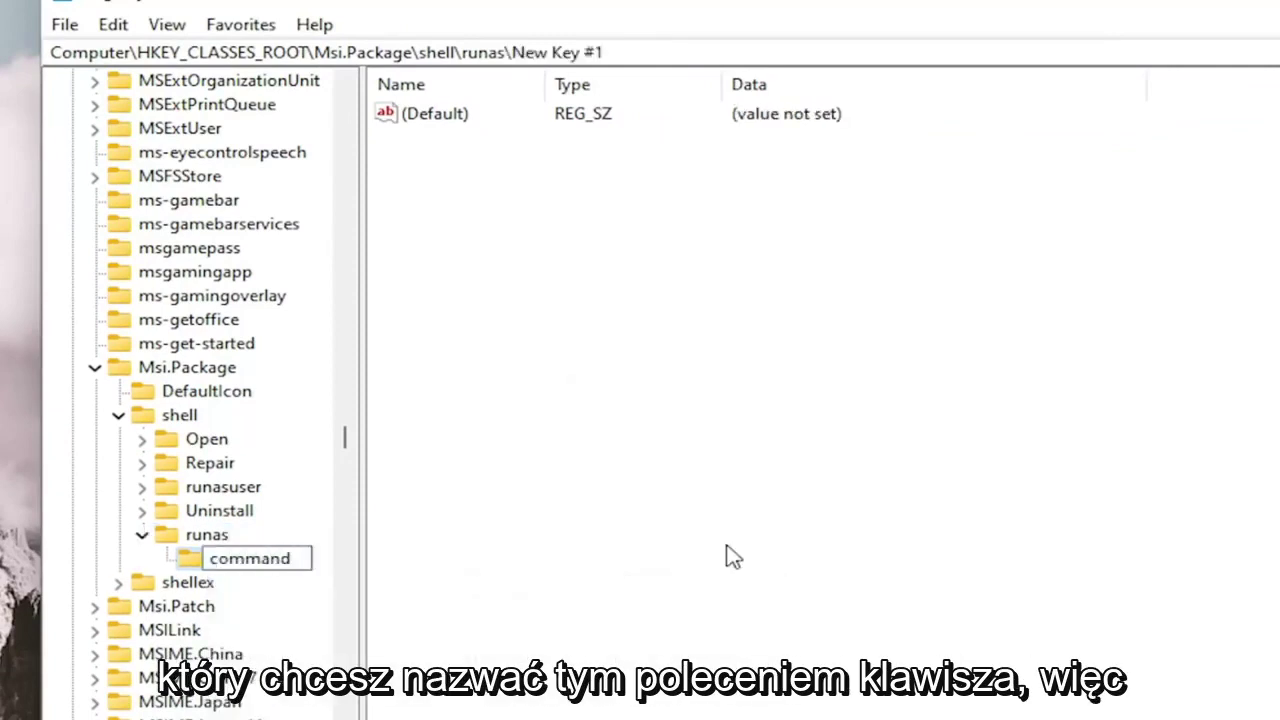
pyautogui.press('Return')
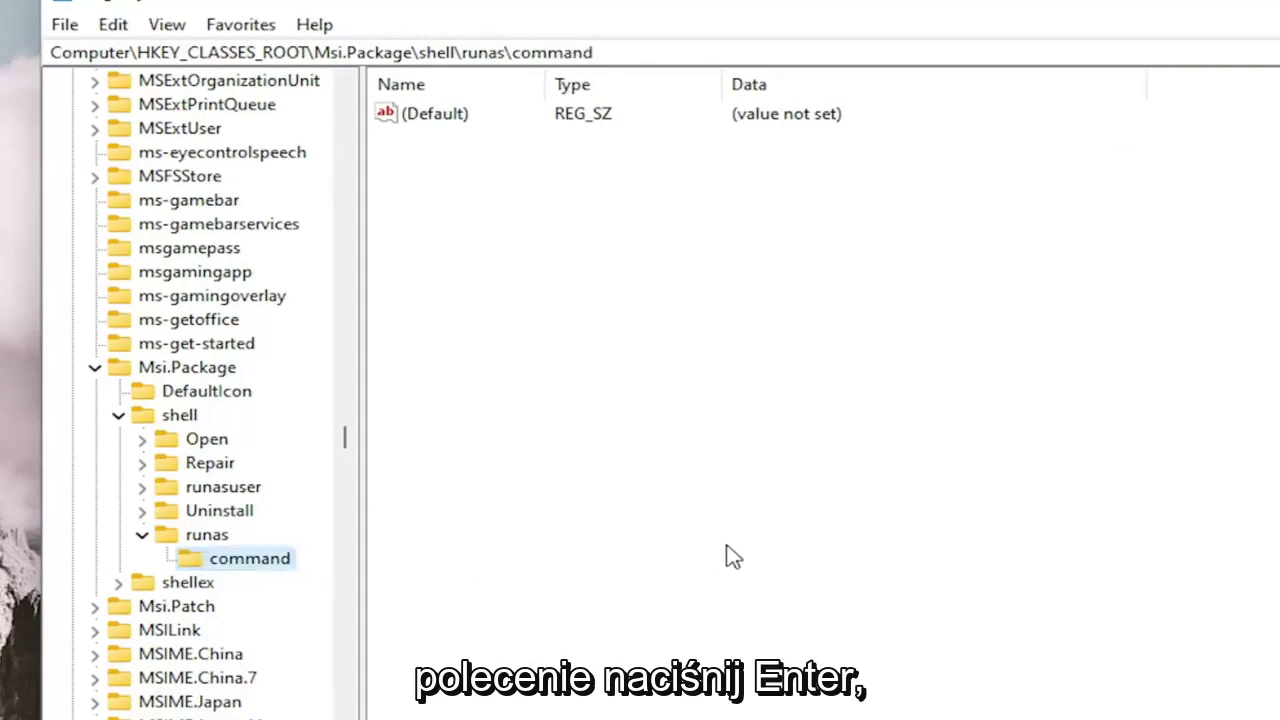
# Paste msiexec /i "%1" as the command key's default value and save it.
pyautogui.click(937, 480)
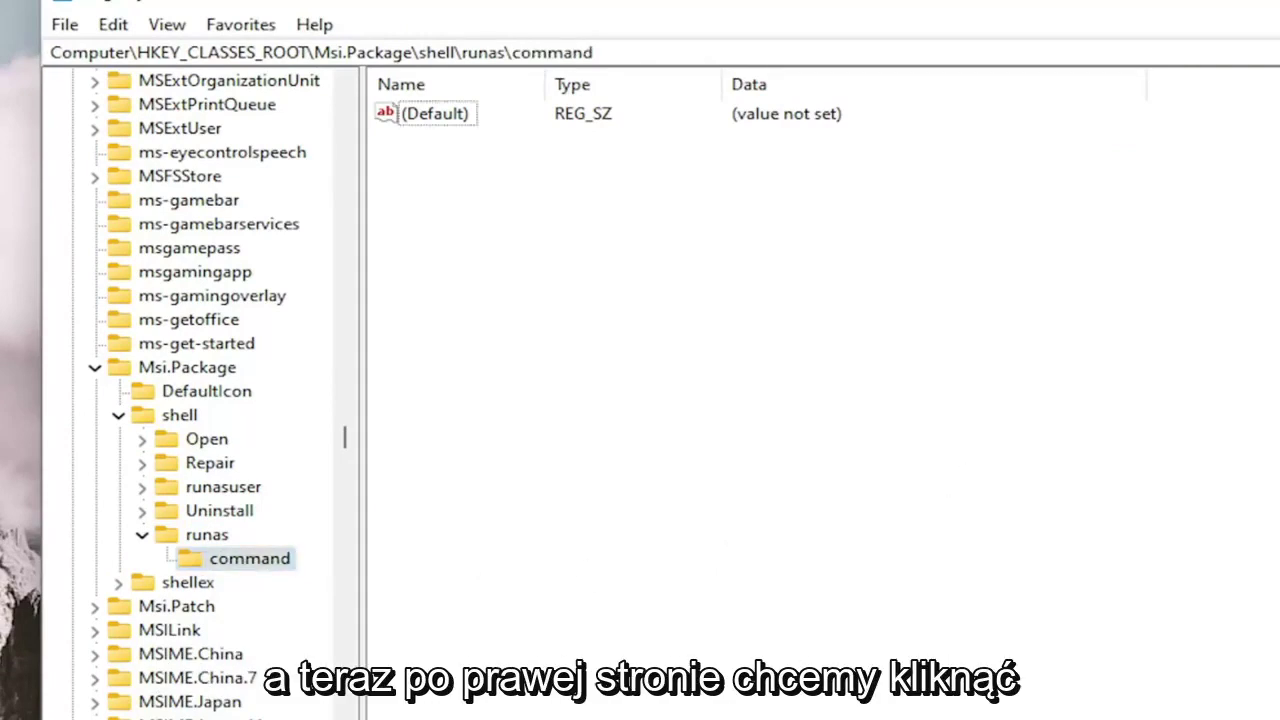
pyautogui.rightClick(438, 118)
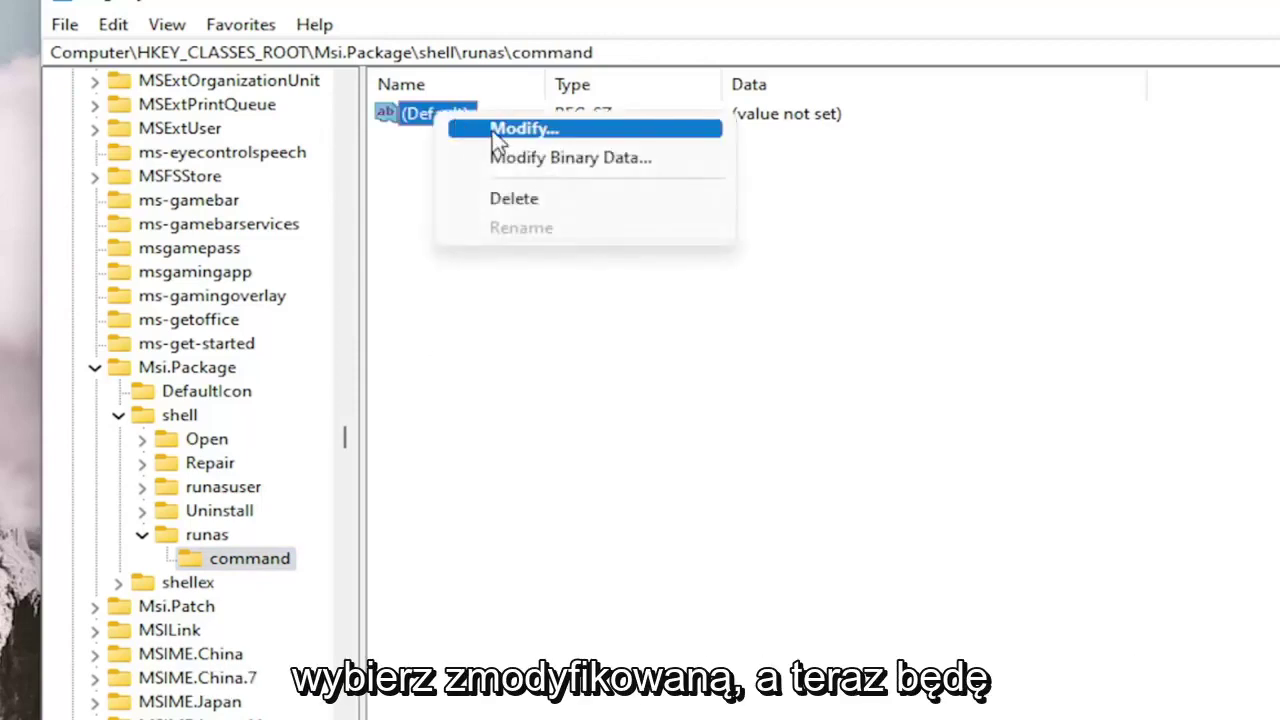
pyautogui.click(491, 128)
pyautogui.rightClick(175, 246)
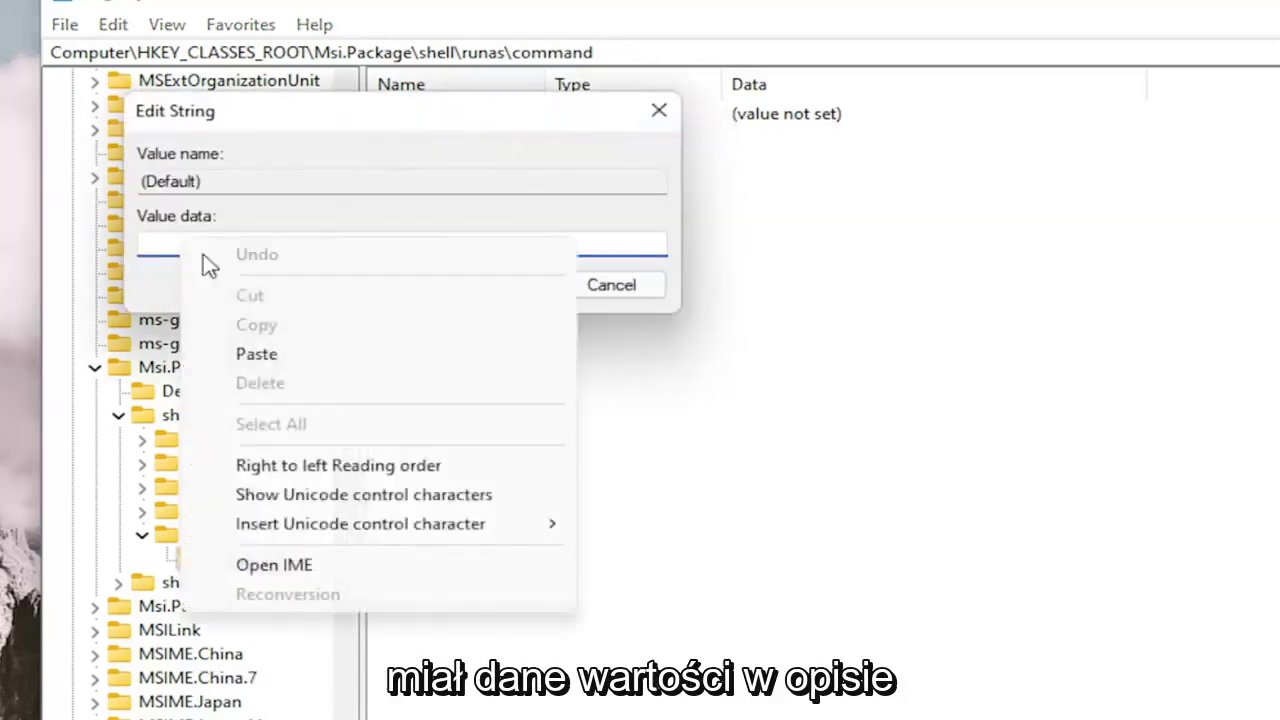
pyautogui.click(257, 352)
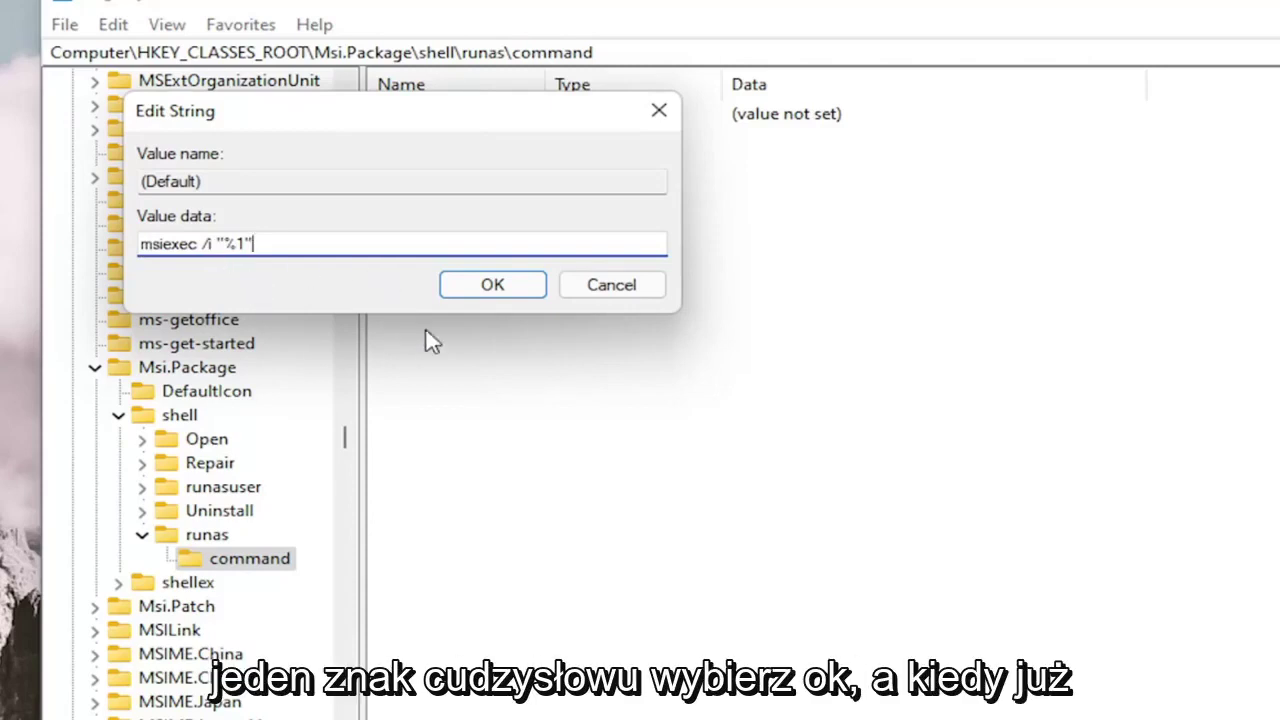
pyautogui.click(517, 286)
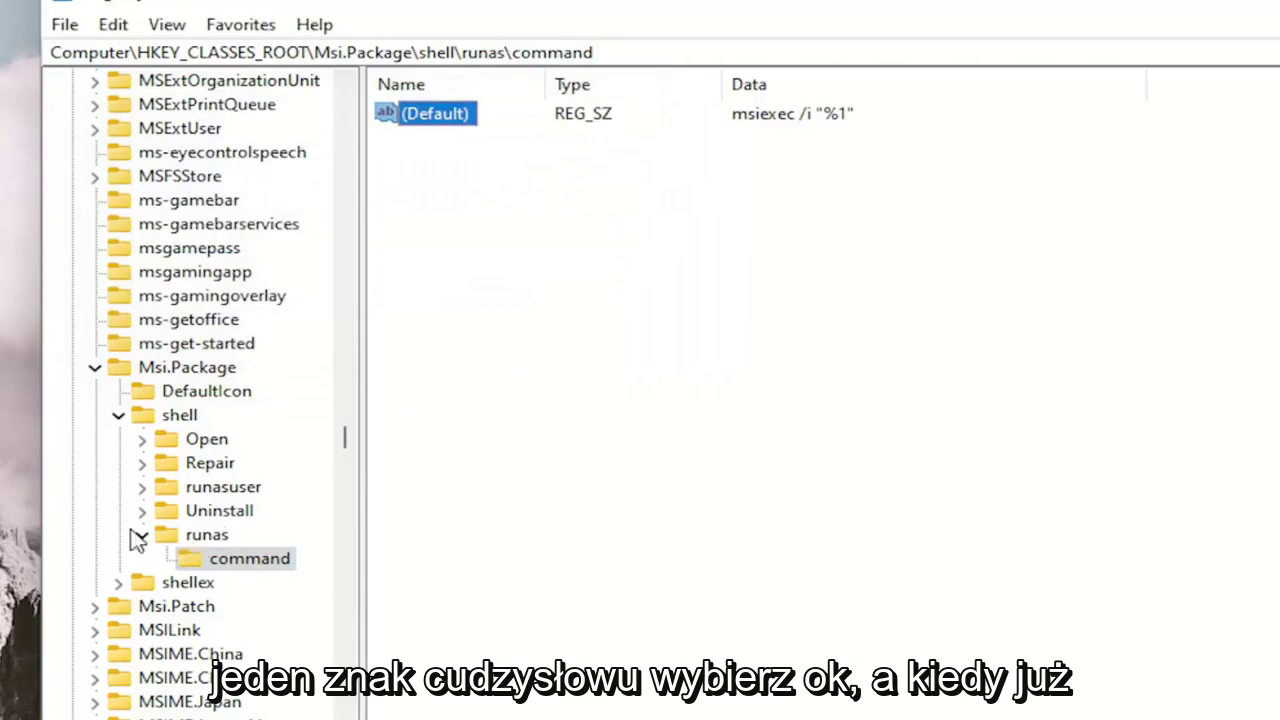
# Collapse runas, shell, Msi.Package and HKEY_CLASSES_ROOT back to the top of the tree.
pyautogui.click(143, 536)
pyautogui.click(119, 415)
pyautogui.click(95, 367)
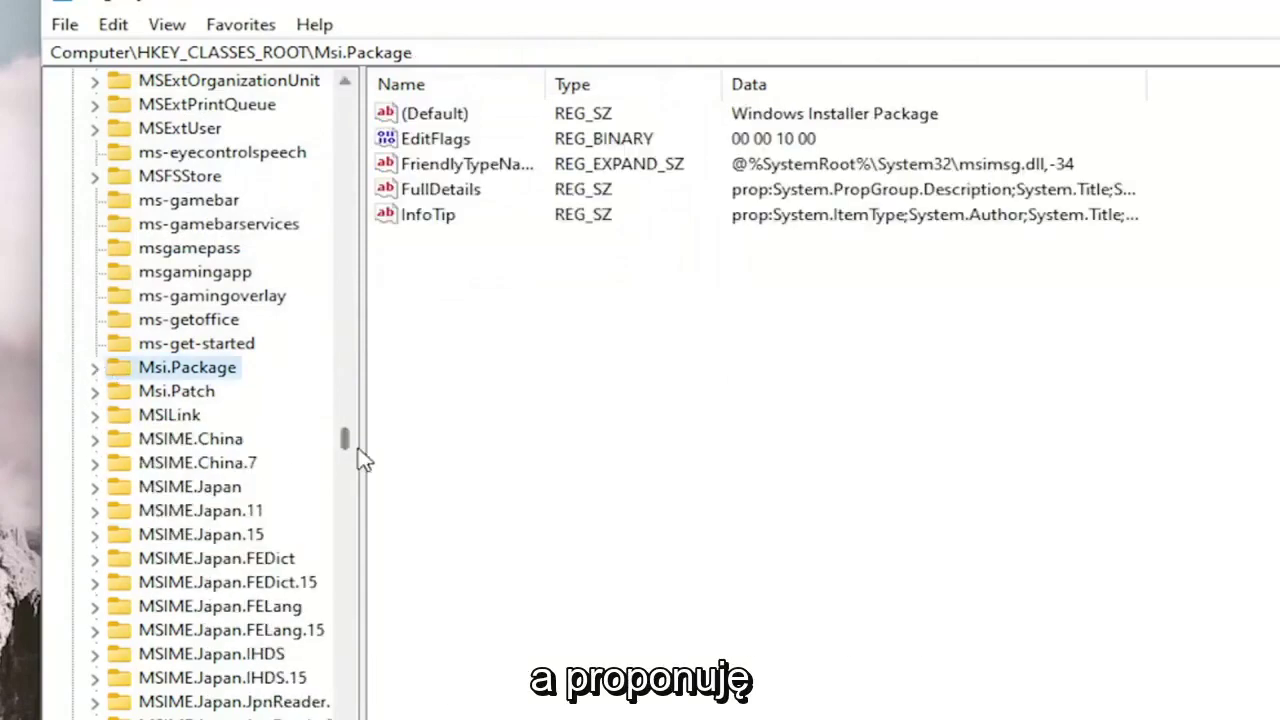
pyautogui.moveTo(346, 449); pyautogui.dragTo(330, 110)
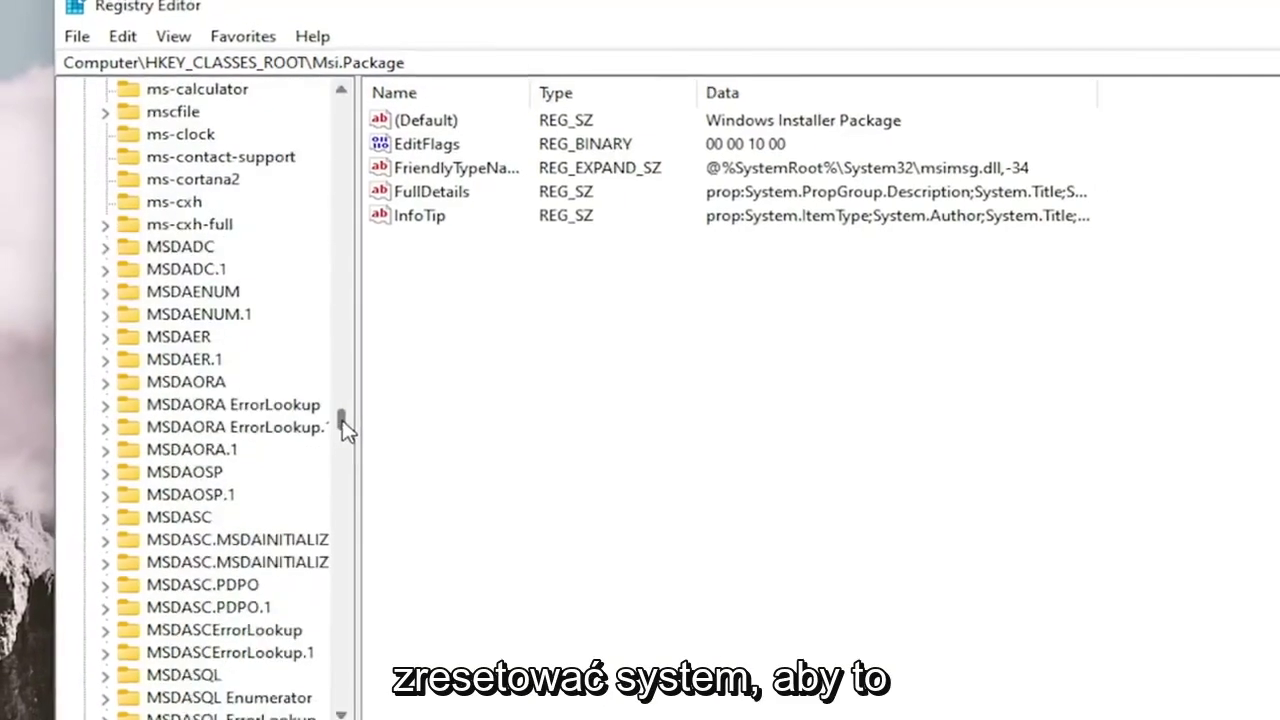
pyautogui.click(161, 155)
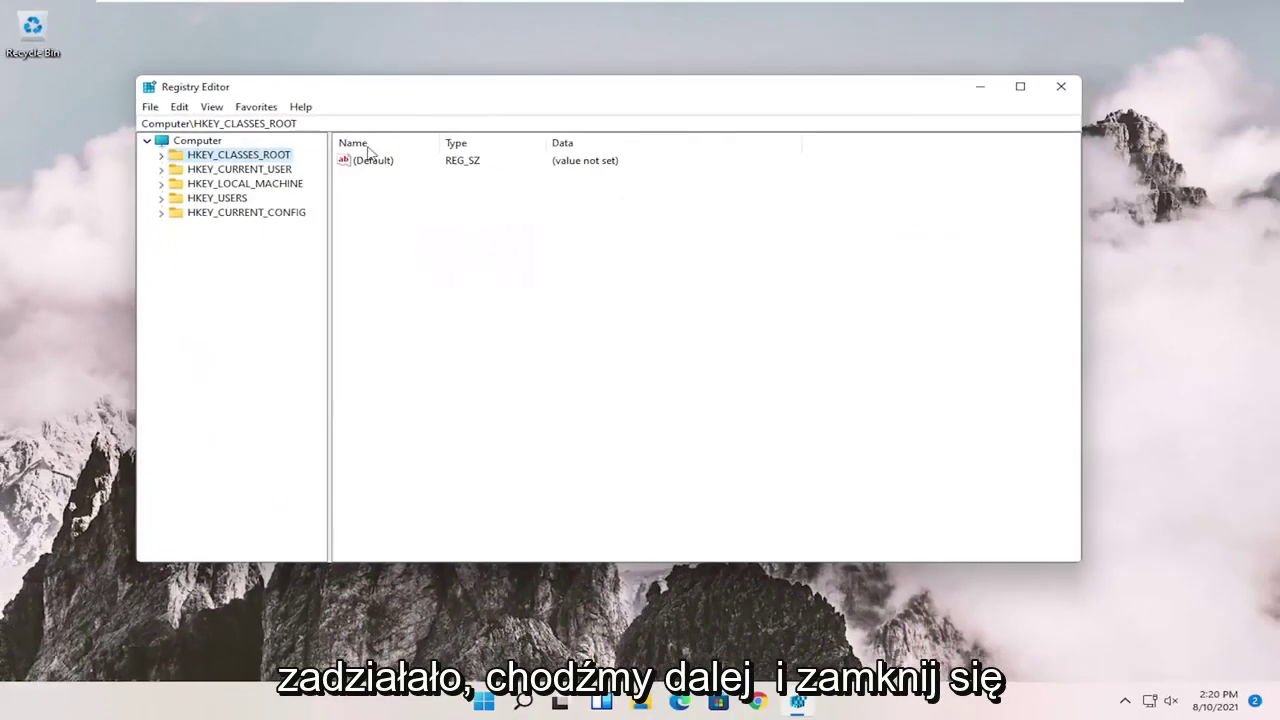
# Close Registry Editor and bring up the Shut down or sign out options.
pyautogui.click(1061, 87)
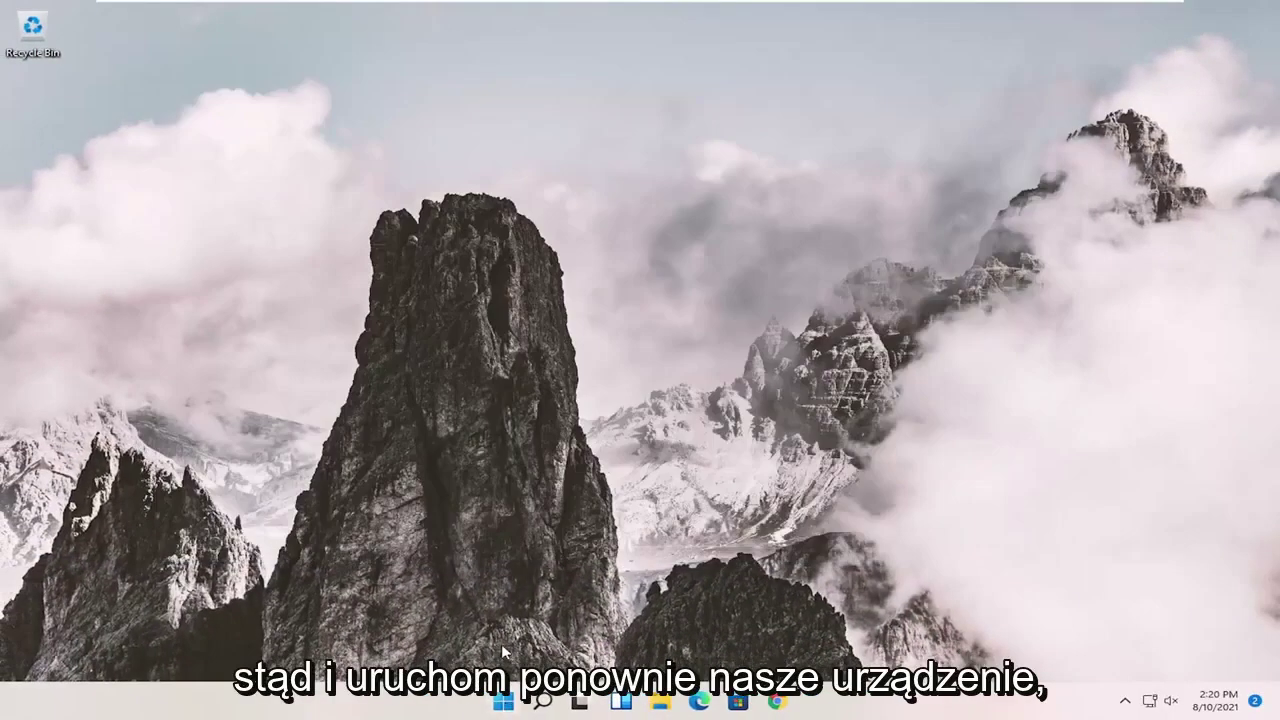
pyautogui.rightClick(503, 700)
pyautogui.click(640, 662)
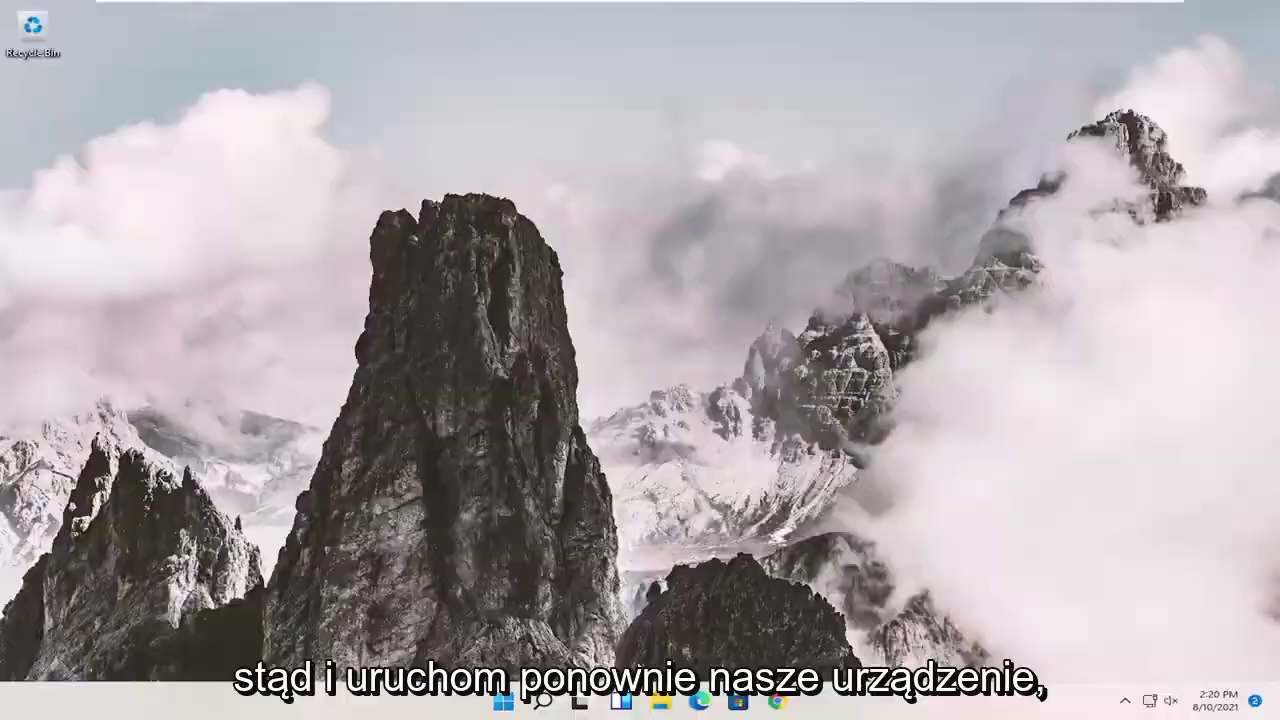